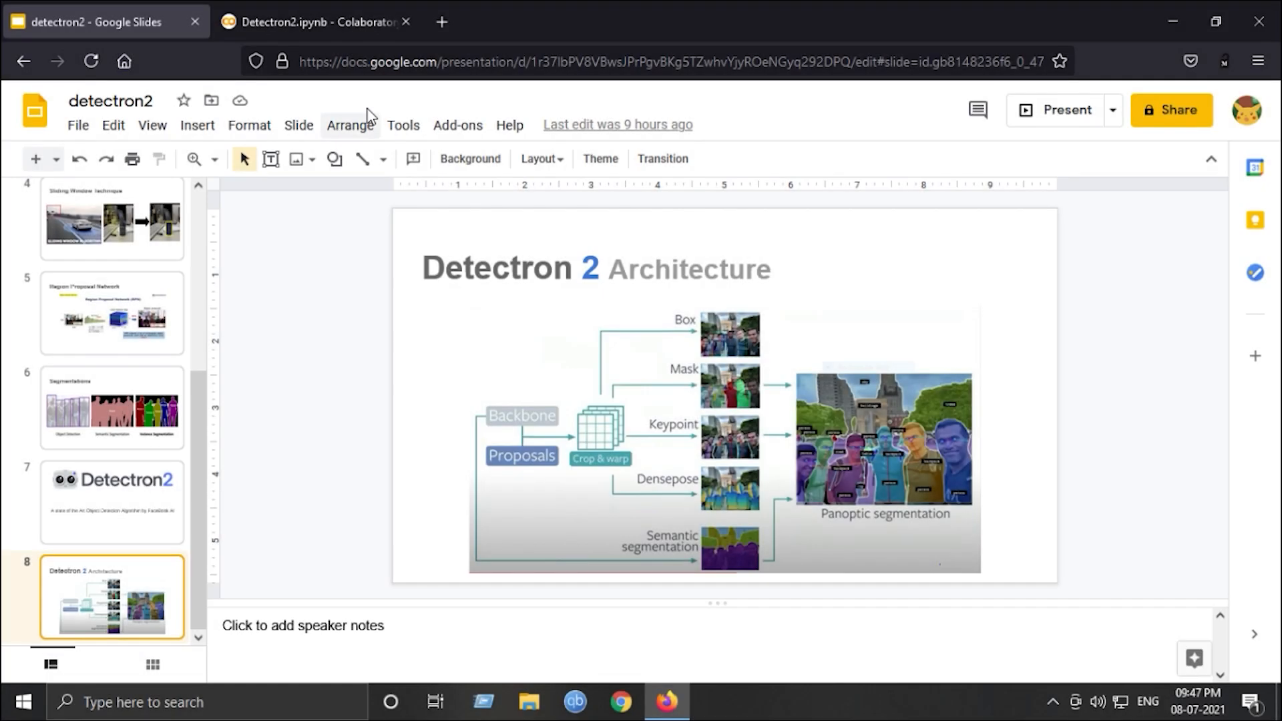
Install pyyaml, torch 1.8.0 and detectron2 by running the two pip install cells.
{"action": "left_click", "coordinate": [320, 21]}
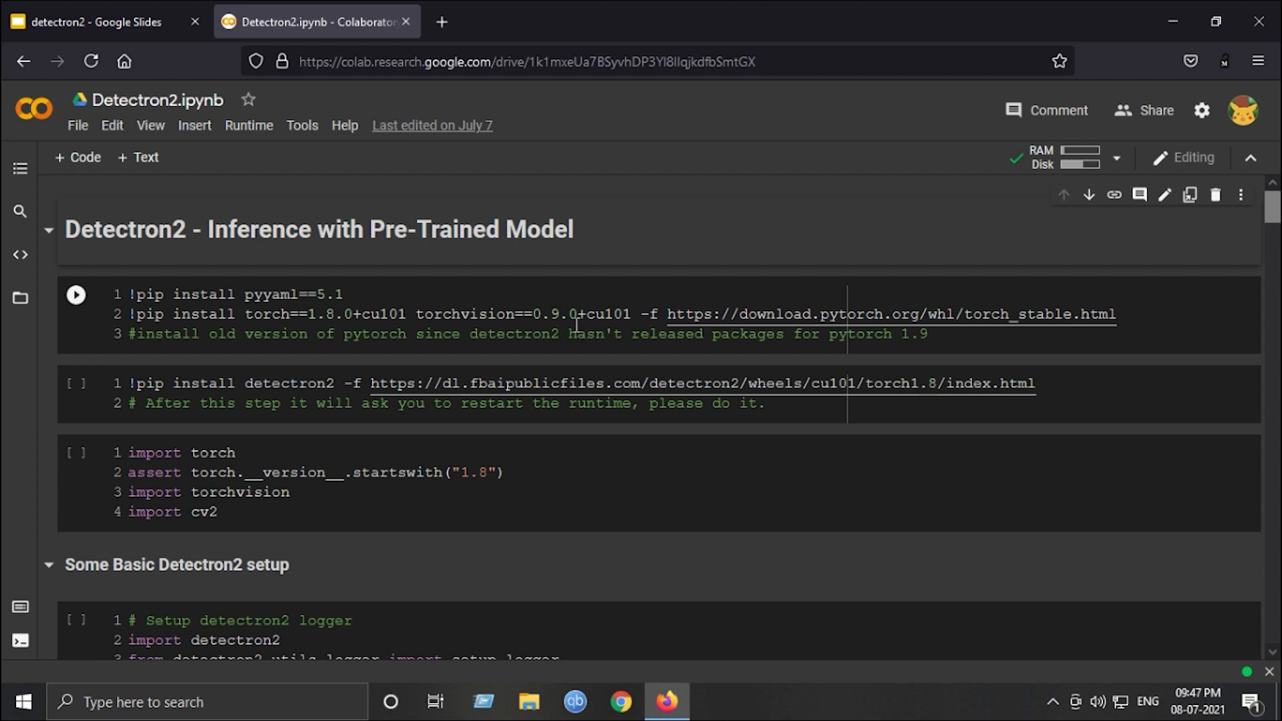
{"action": "left_click", "coordinate": [571, 313]}
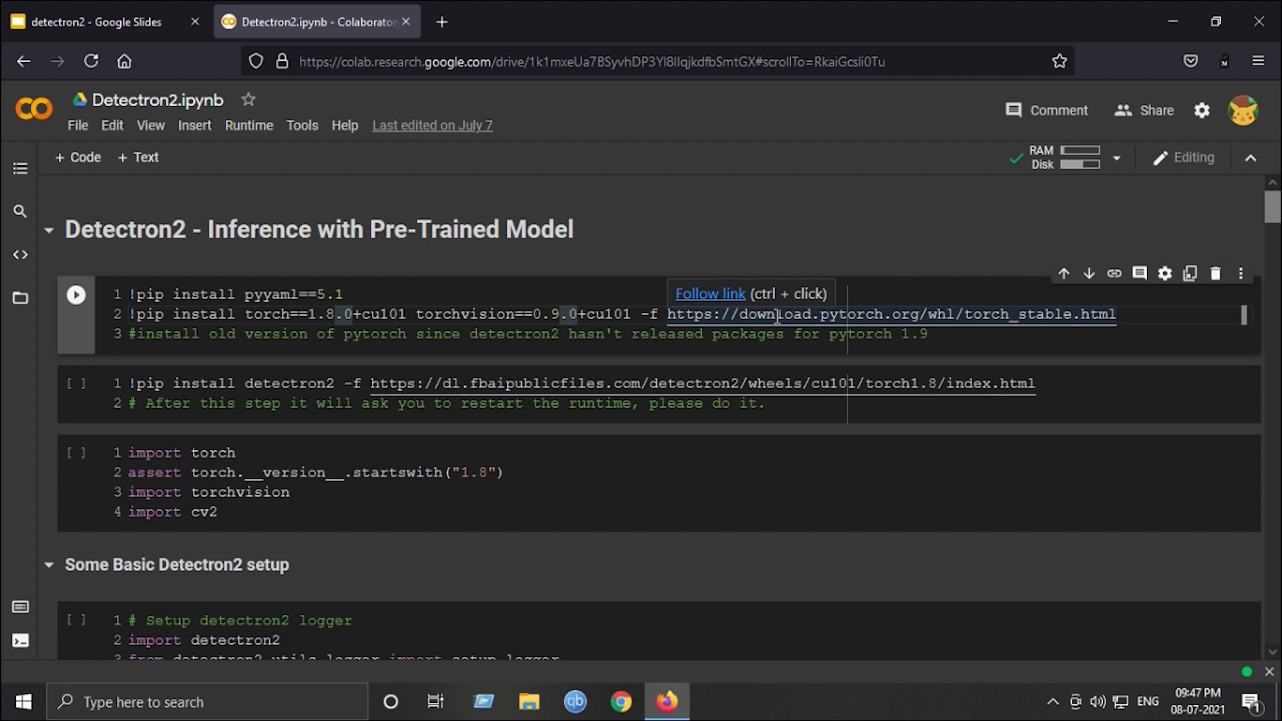
{"action": "key", "text": "shift+Return"}
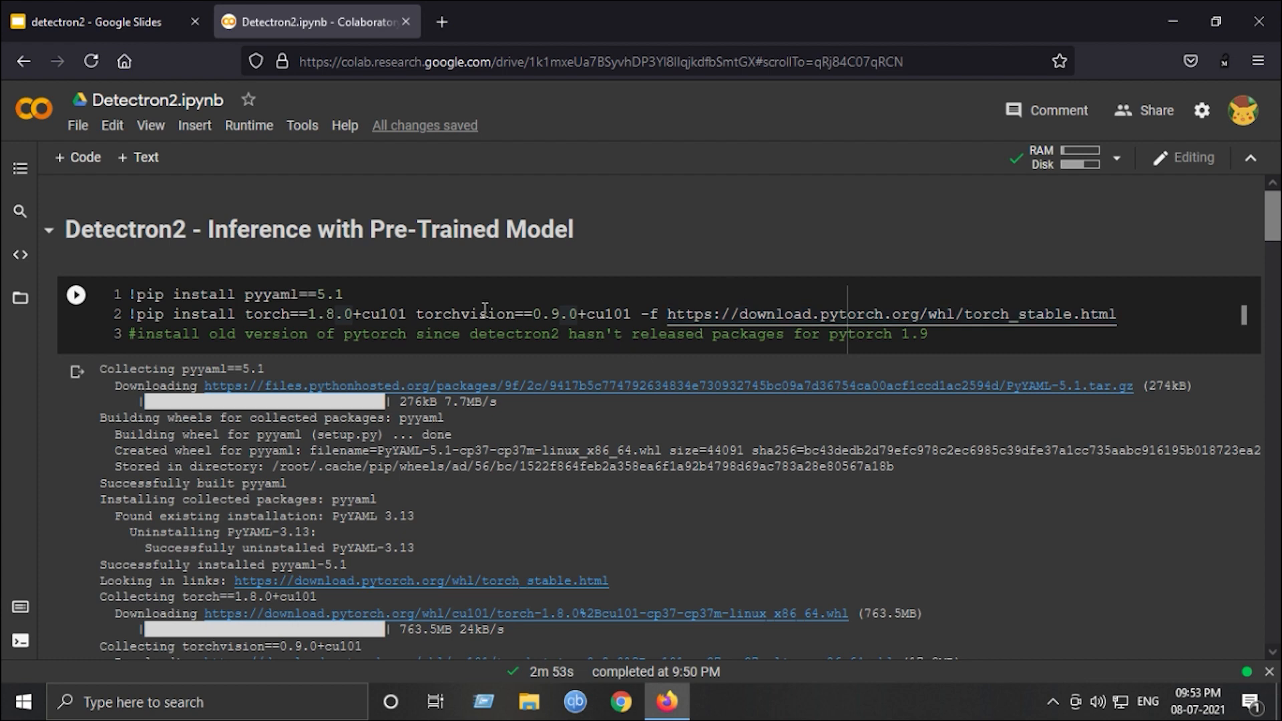
{"action": "scroll", "coordinate": [656, 314], "scroll_direction": "down", "scroll_amount": 5}
{"action": "scroll", "coordinate": [648, 303], "scroll_direction": "down", "scroll_amount": 3}
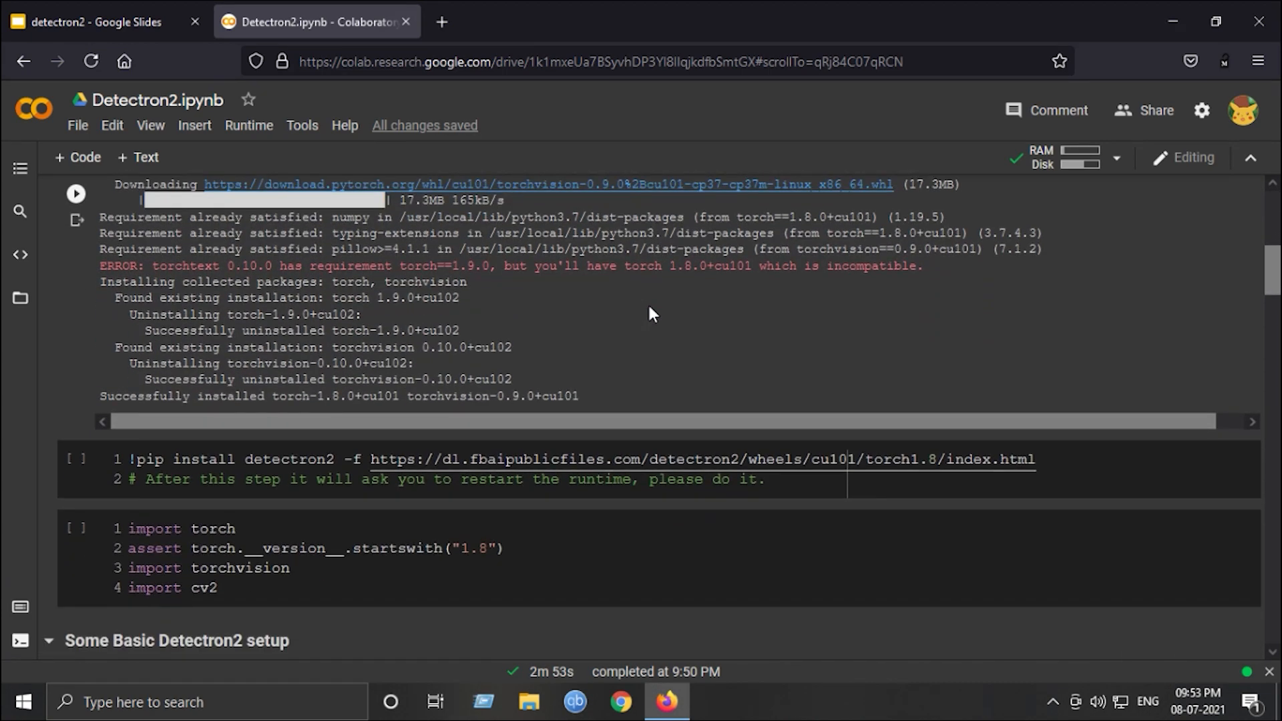
{"action": "mouse_move", "coordinate": [1084, 478]}
{"action": "key", "text": "ctrl+Return"}
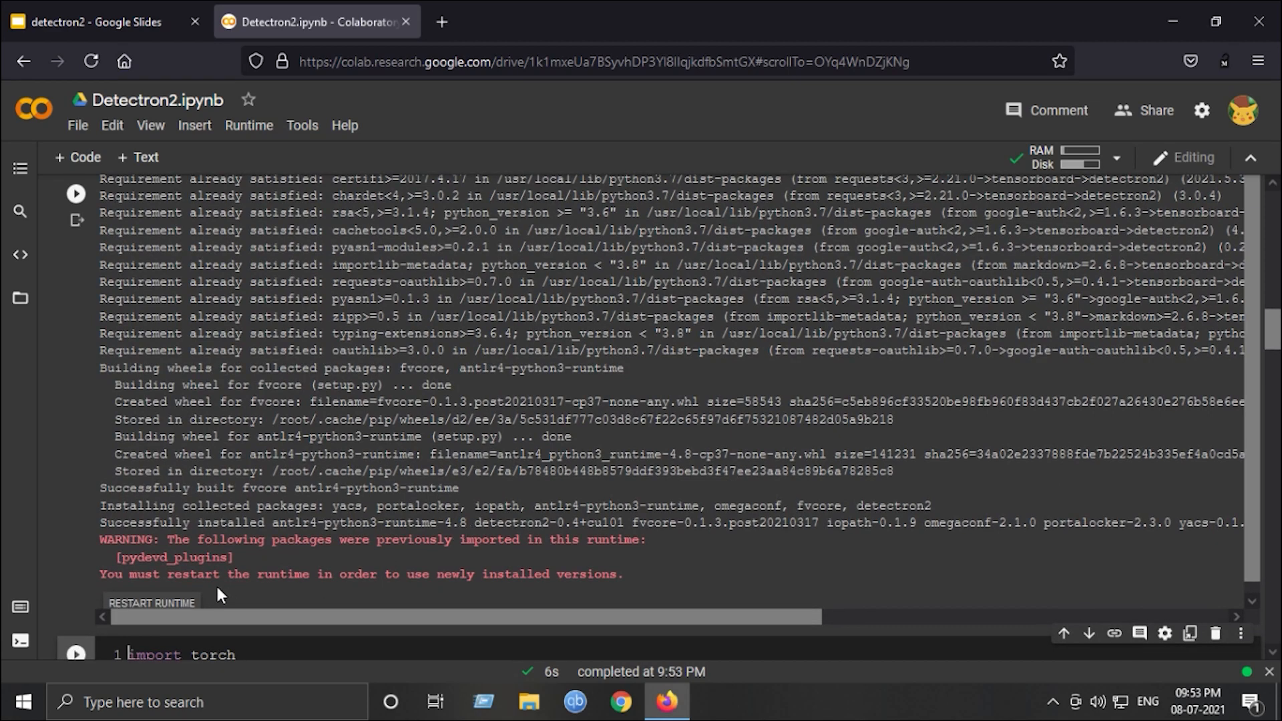
Restart the Colab runtime after the detectron2 install, confirming the prompt.
{"action": "left_click", "coordinate": [161, 601]}
{"action": "left_click", "coordinate": [908, 438]}
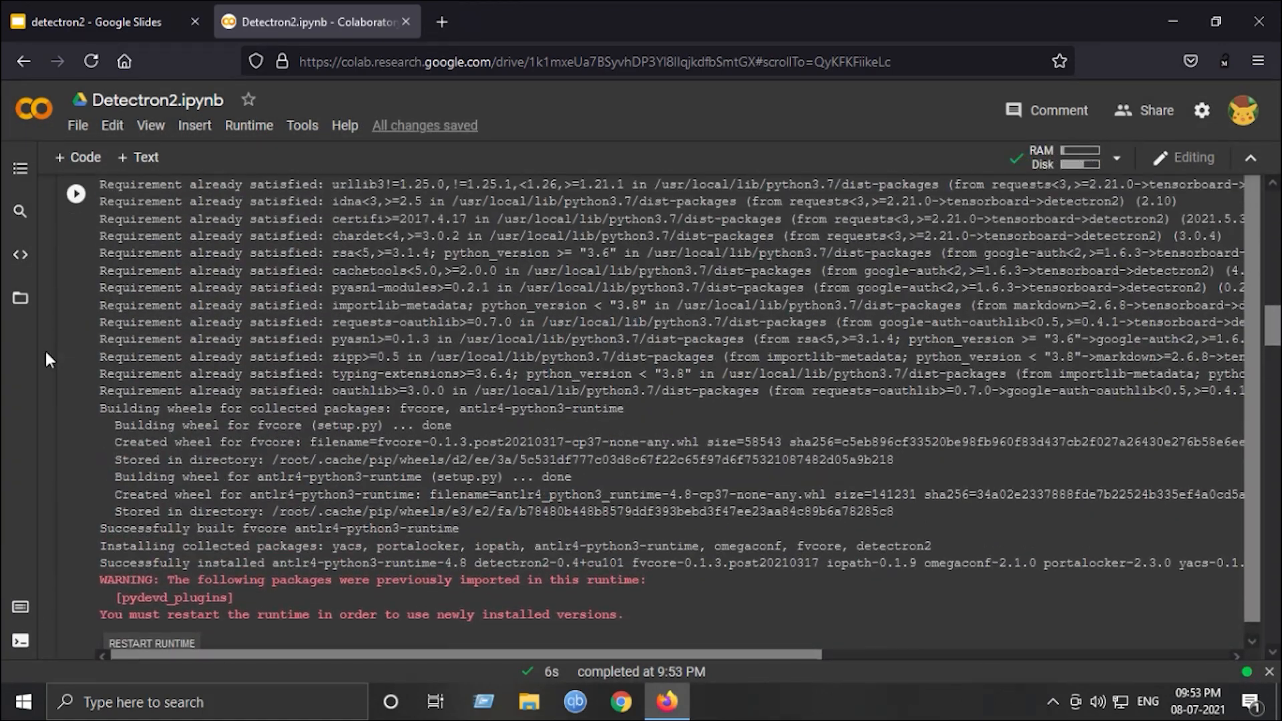
{"action": "scroll", "coordinate": [45, 351], "scroll_direction": "down", "scroll_amount": 2}
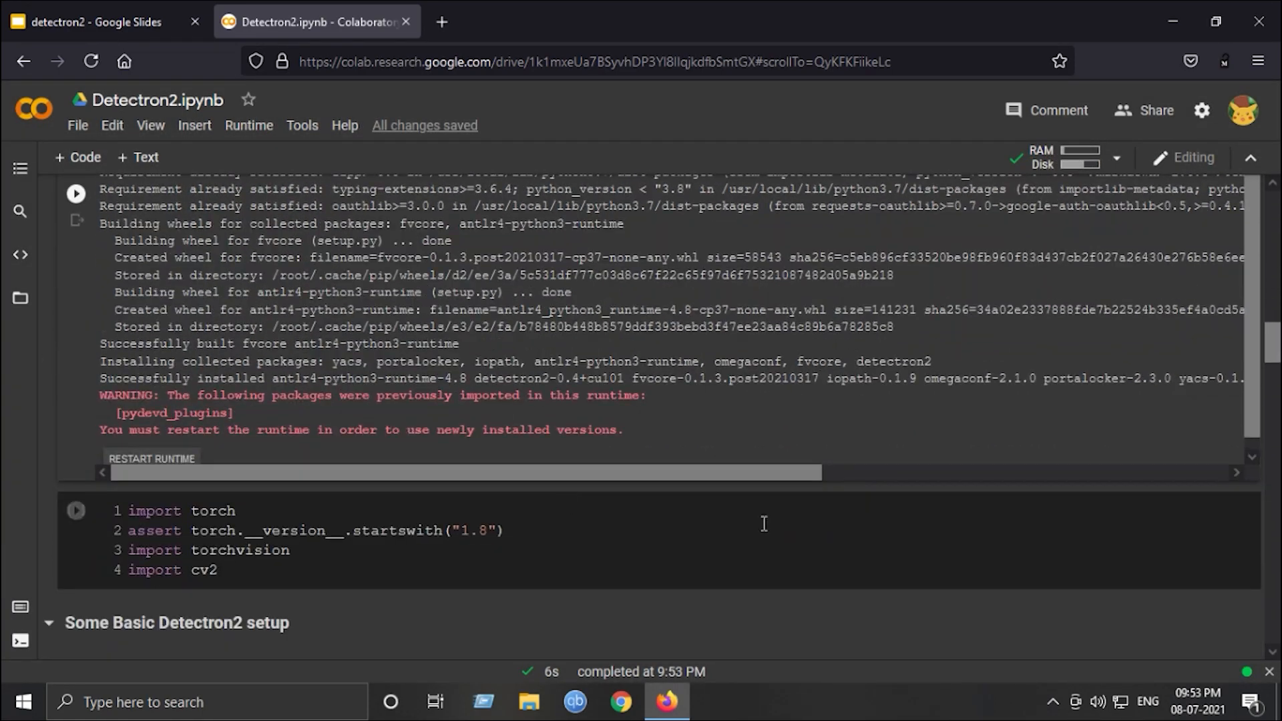
Run the torch import and basic Detectron2 setup cells, then move to the COCO image cell.
{"action": "left_click", "coordinate": [296, 581]}
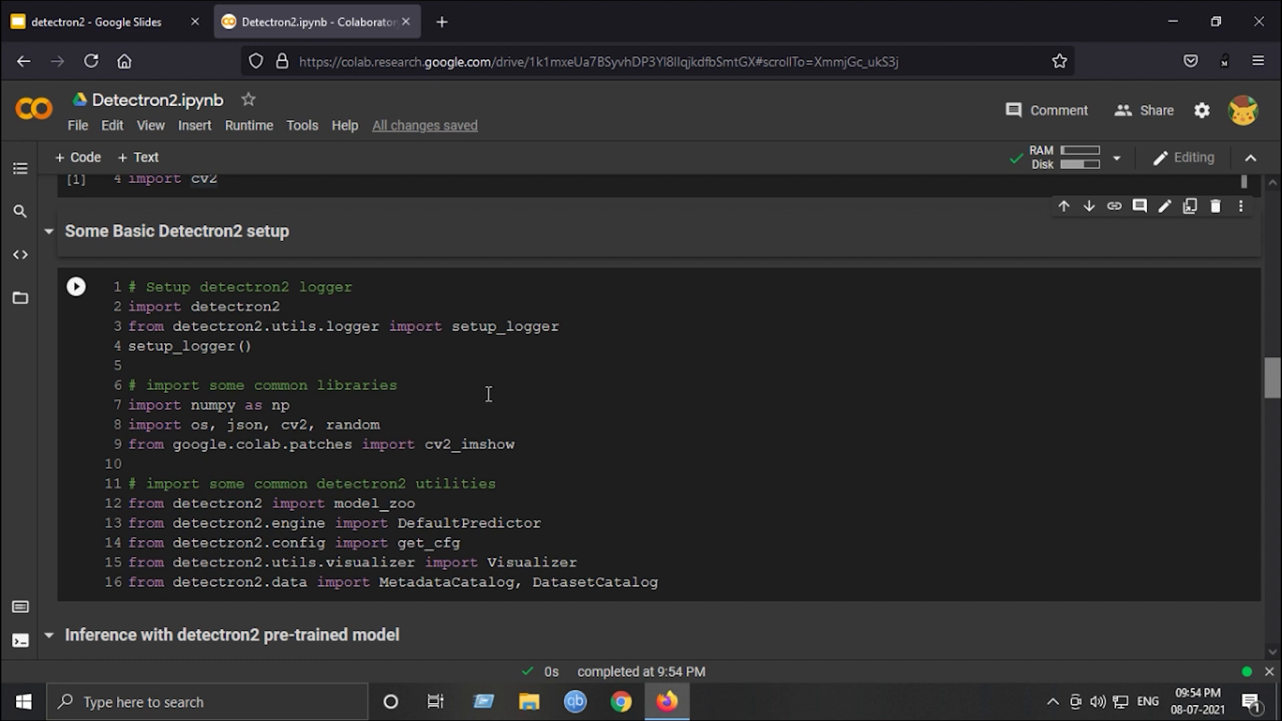
{"action": "left_click", "coordinate": [780, 456]}
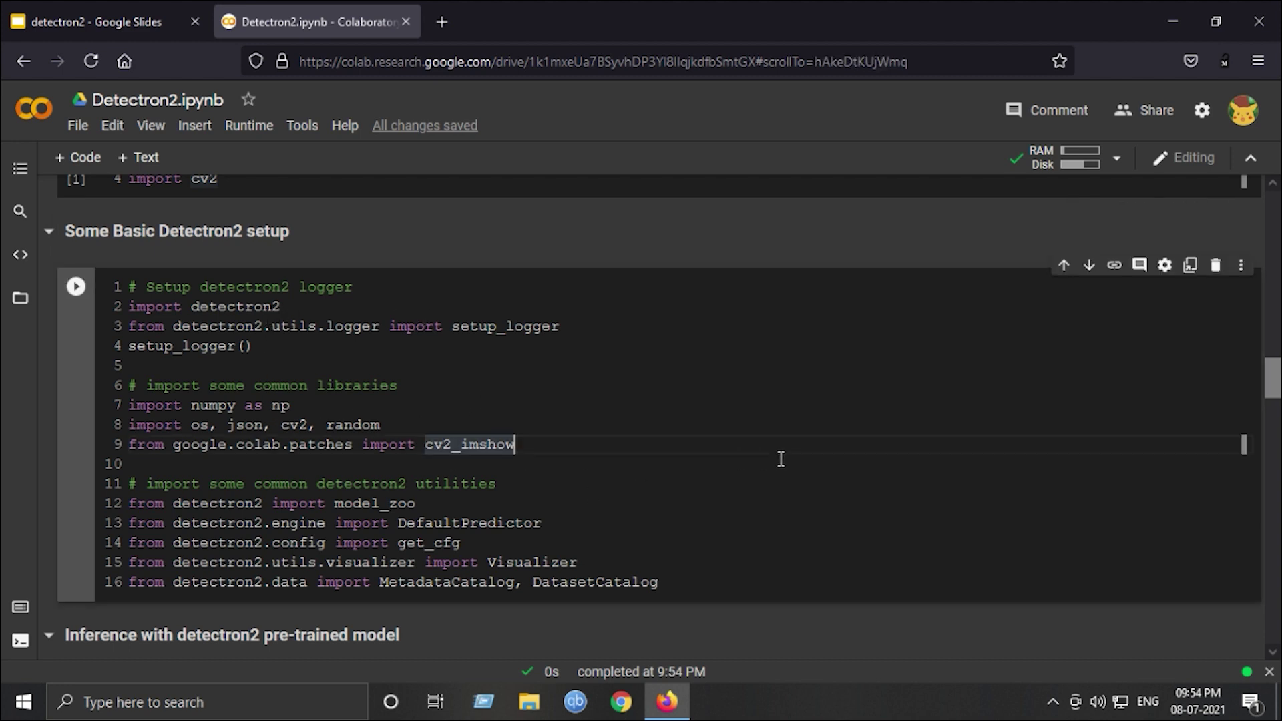
{"action": "key", "text": "shift+Return"}
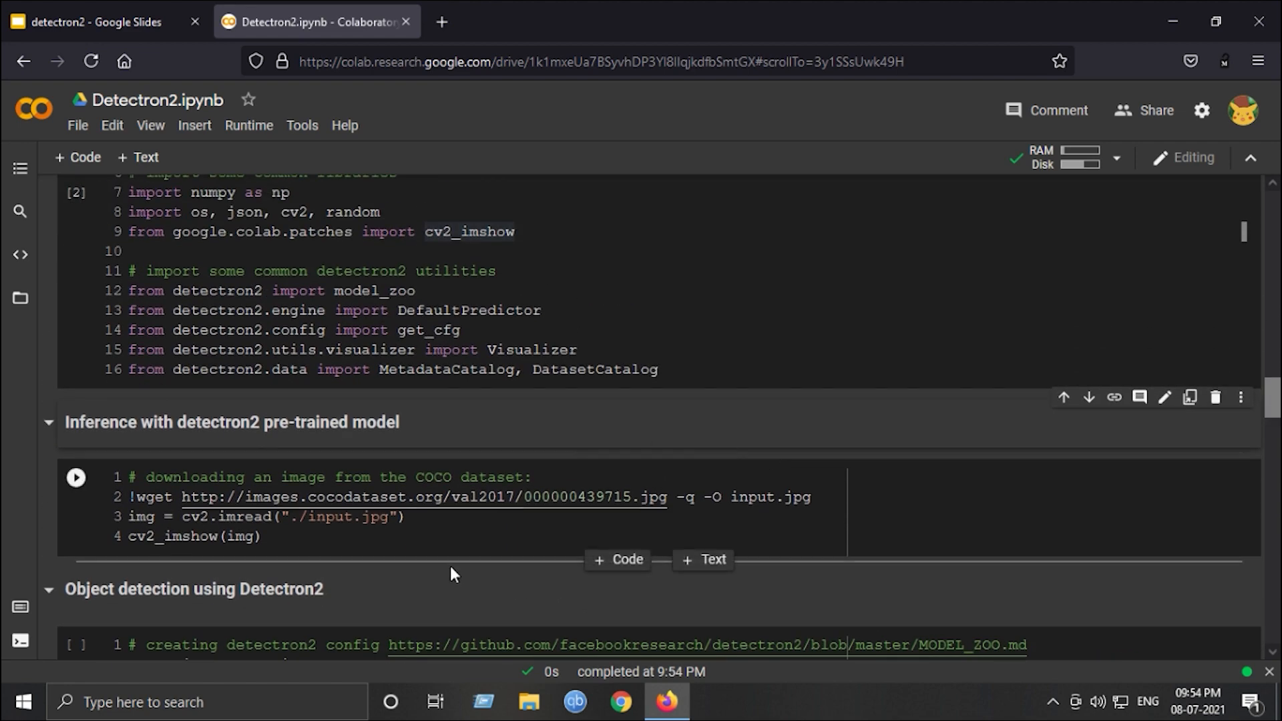
{"action": "mouse_move", "coordinate": [950, 510]}
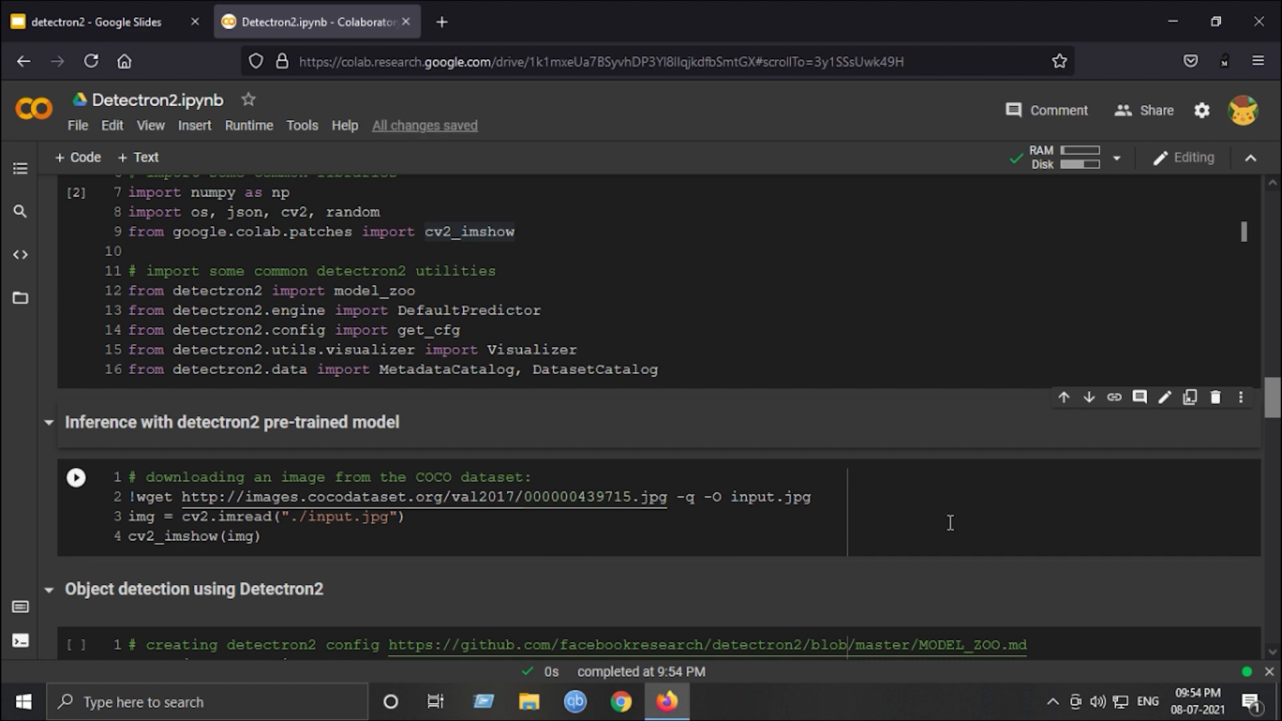
{"action": "left_click", "coordinate": [926, 524]}
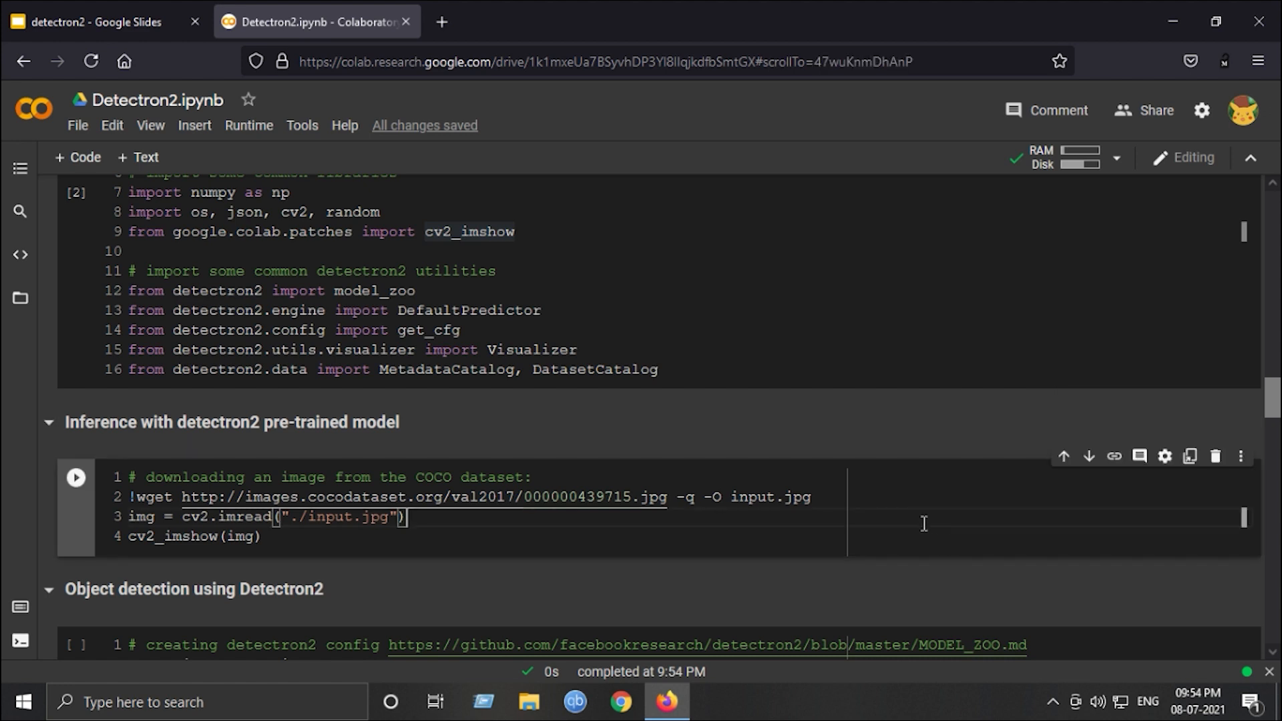
Download the COCO rider-on-horse image and run the Faster R-CNN config with 0.5 score threshold.
{"action": "key", "text": "ctrl+Return"}
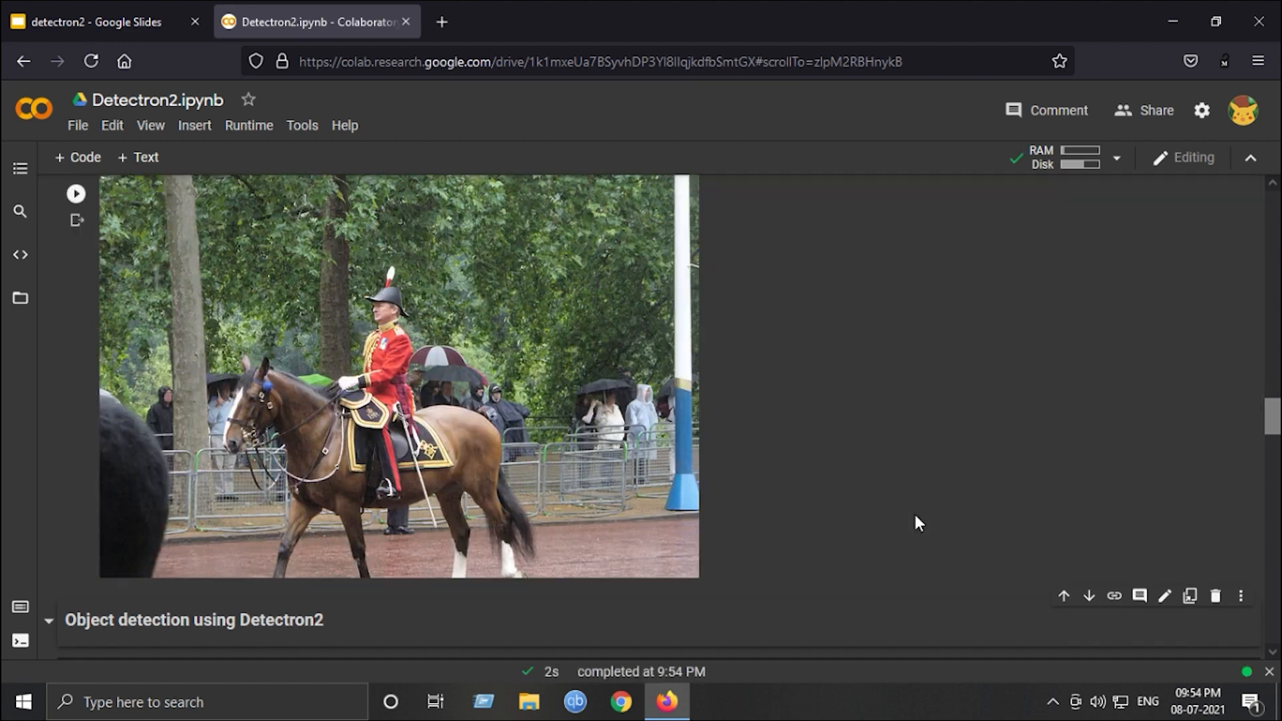
{"action": "scroll", "coordinate": [918, 524], "scroll_direction": "up", "scroll_amount": 3}
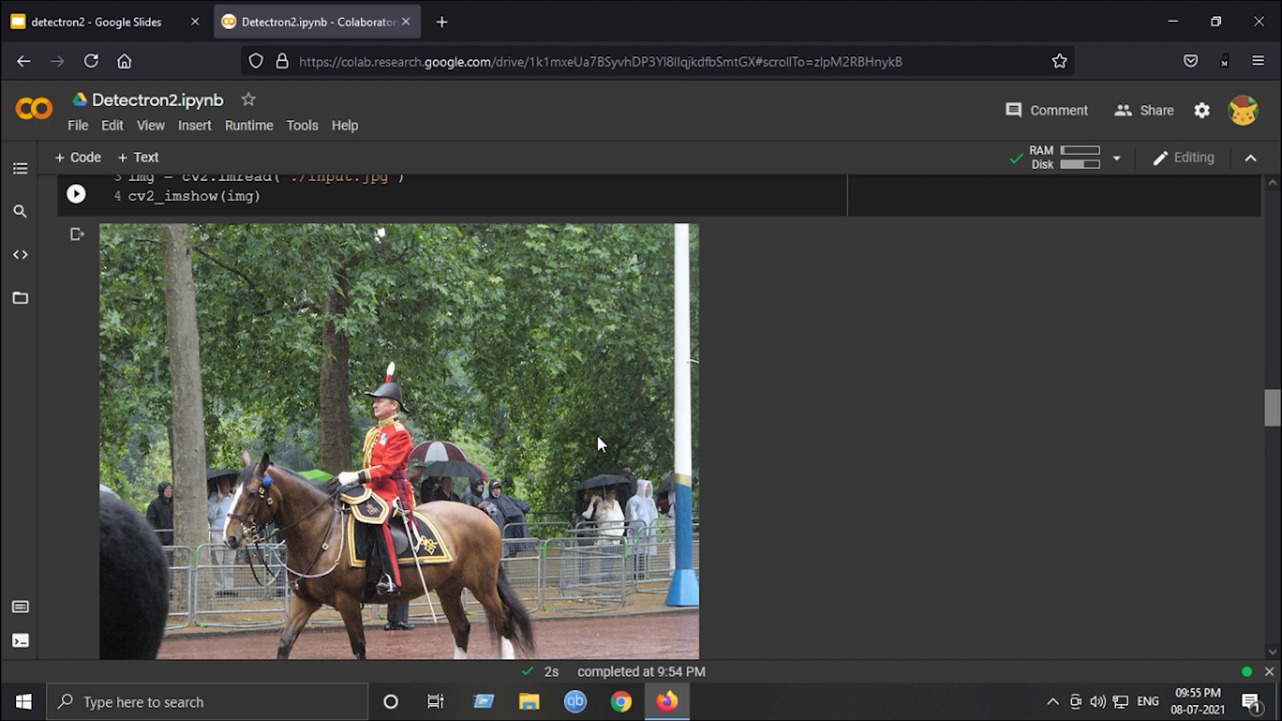
{"action": "scroll", "coordinate": [860, 438], "scroll_direction": "down", "scroll_amount": 2}
{"action": "scroll", "coordinate": [860, 438], "scroll_direction": "down", "scroll_amount": 3}
{"action": "scroll", "coordinate": [859, 437], "scroll_direction": "down", "scroll_amount": 2}
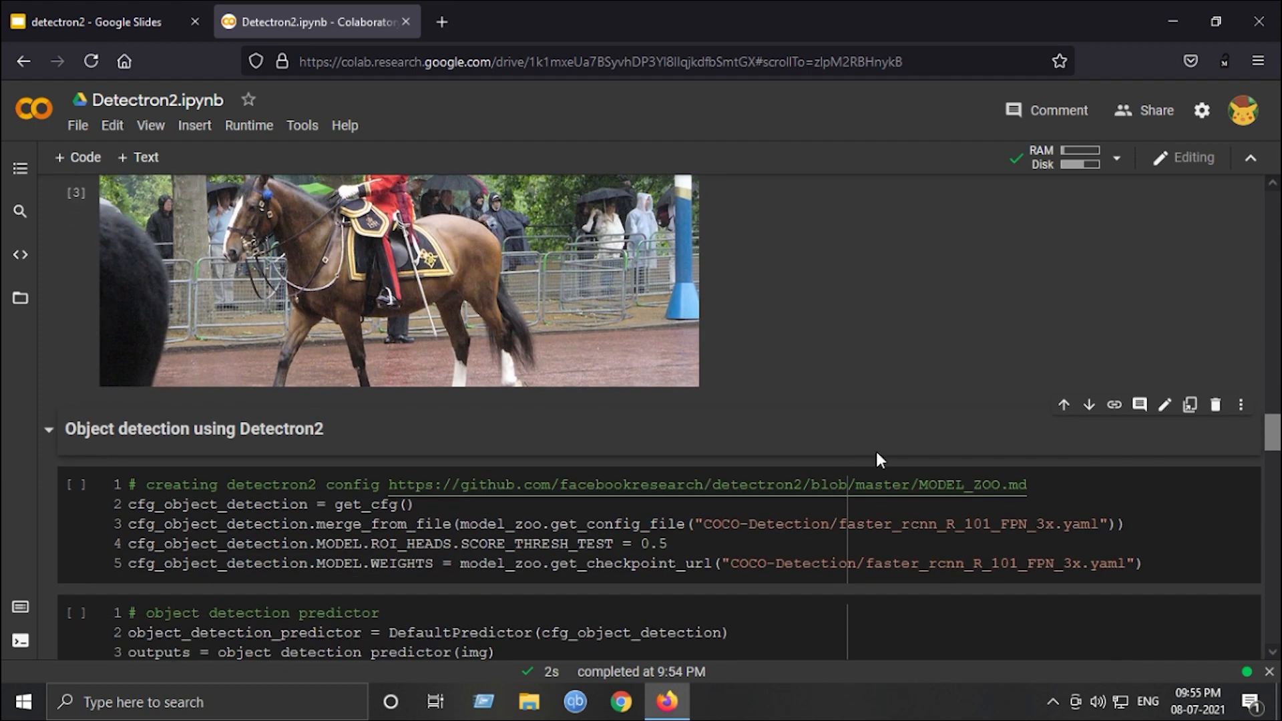
{"action": "left_click", "coordinate": [415, 516]}
{"action": "left_click_drag", "start_coordinate": [1204, 581], "coordinate": [263, 524]}
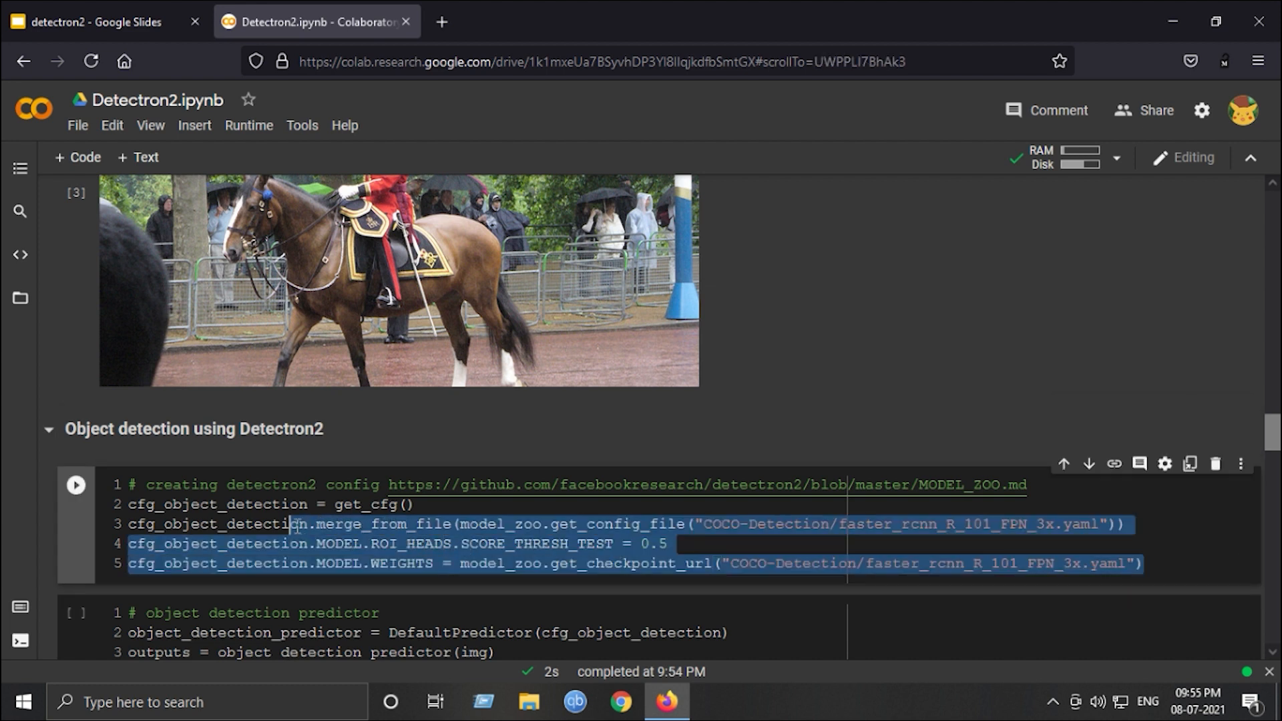
{"action": "left_click", "coordinate": [497, 523]}
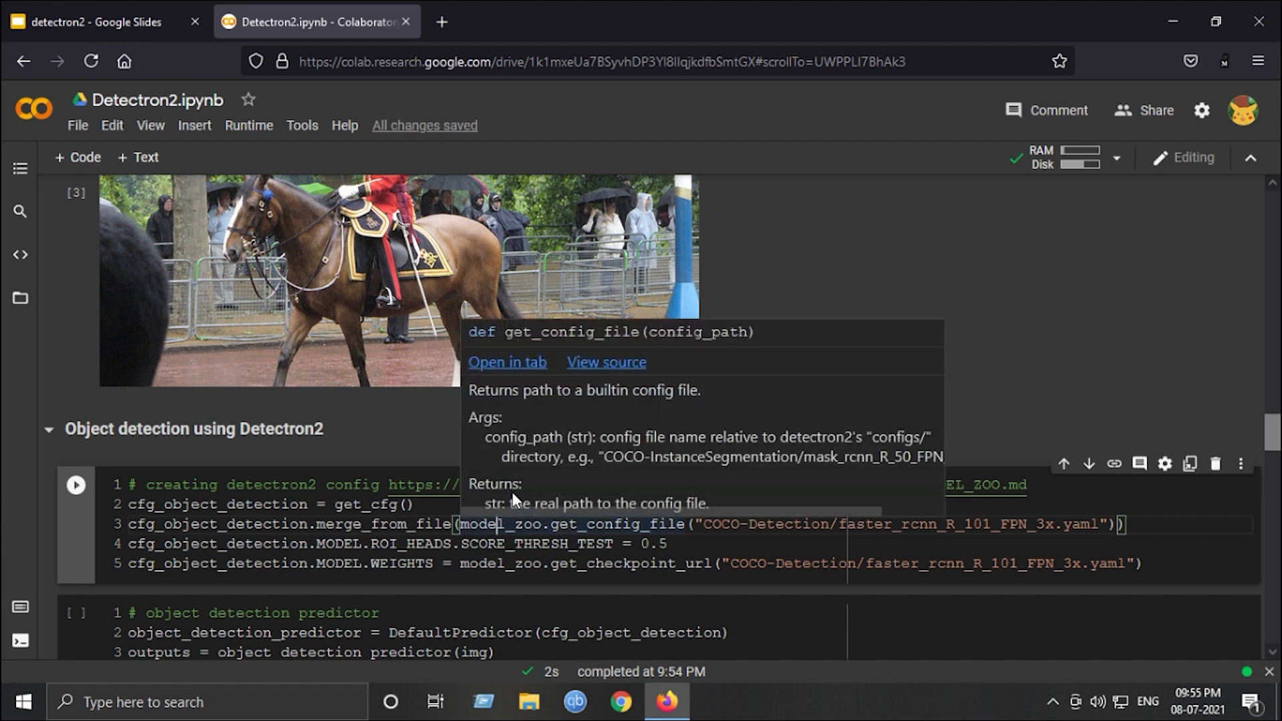
{"action": "double_click", "coordinate": [653, 543]}
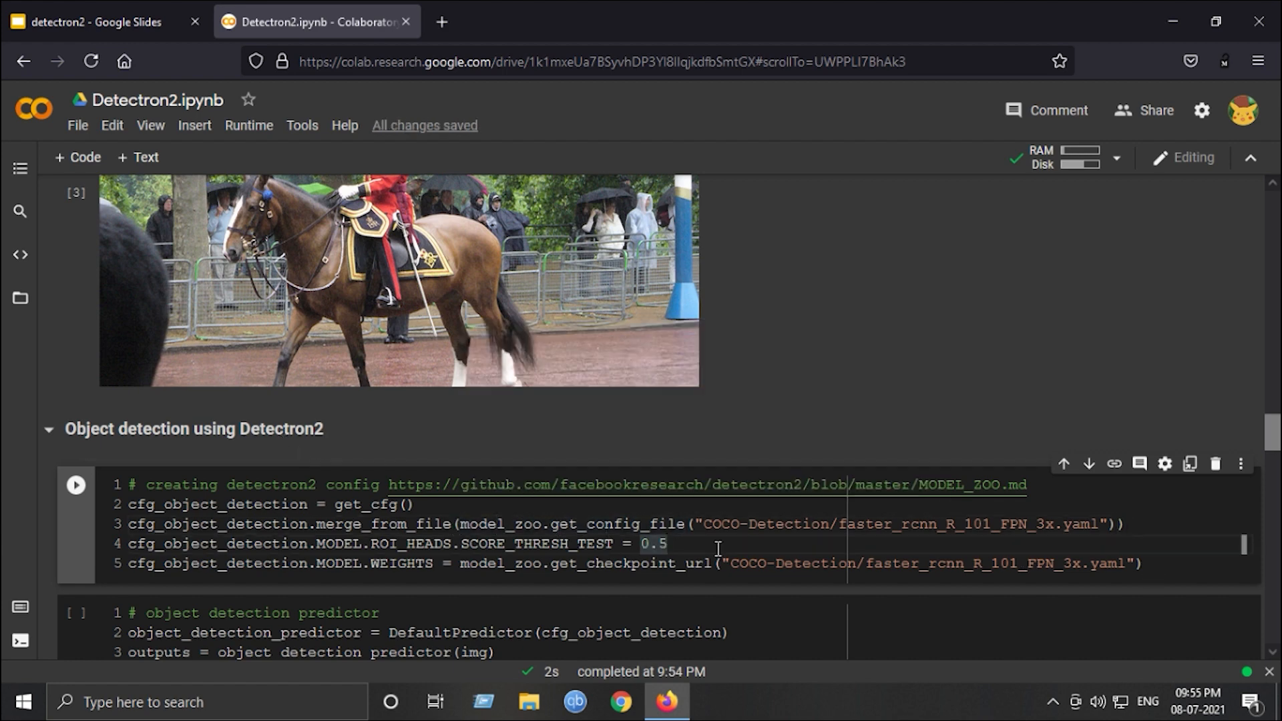
{"action": "left_click", "coordinate": [552, 524]}
{"action": "key", "text": "shift+Return"}
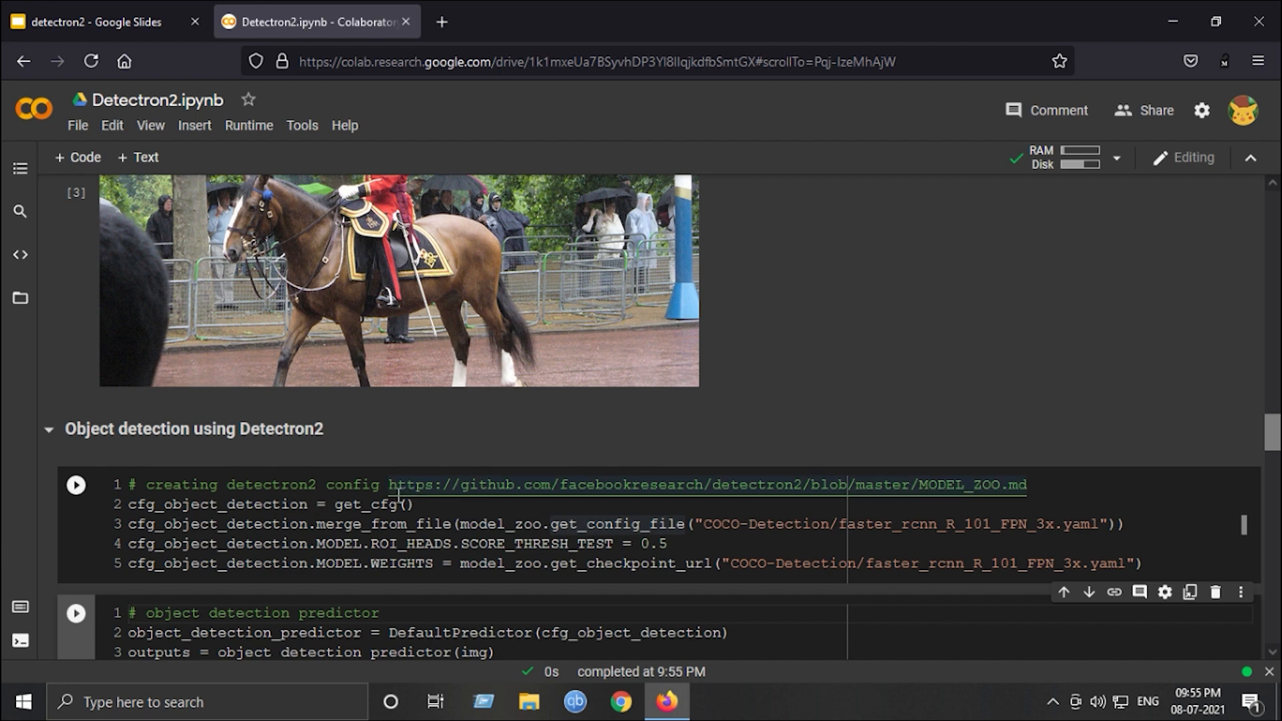
Copy the MODEL_ZOO link from the config cell comment for opening in a new tab.
{"action": "left_click", "coordinate": [552, 524]}
{"action": "left_click_drag", "start_coordinate": [1026, 485], "coordinate": [388, 484]}
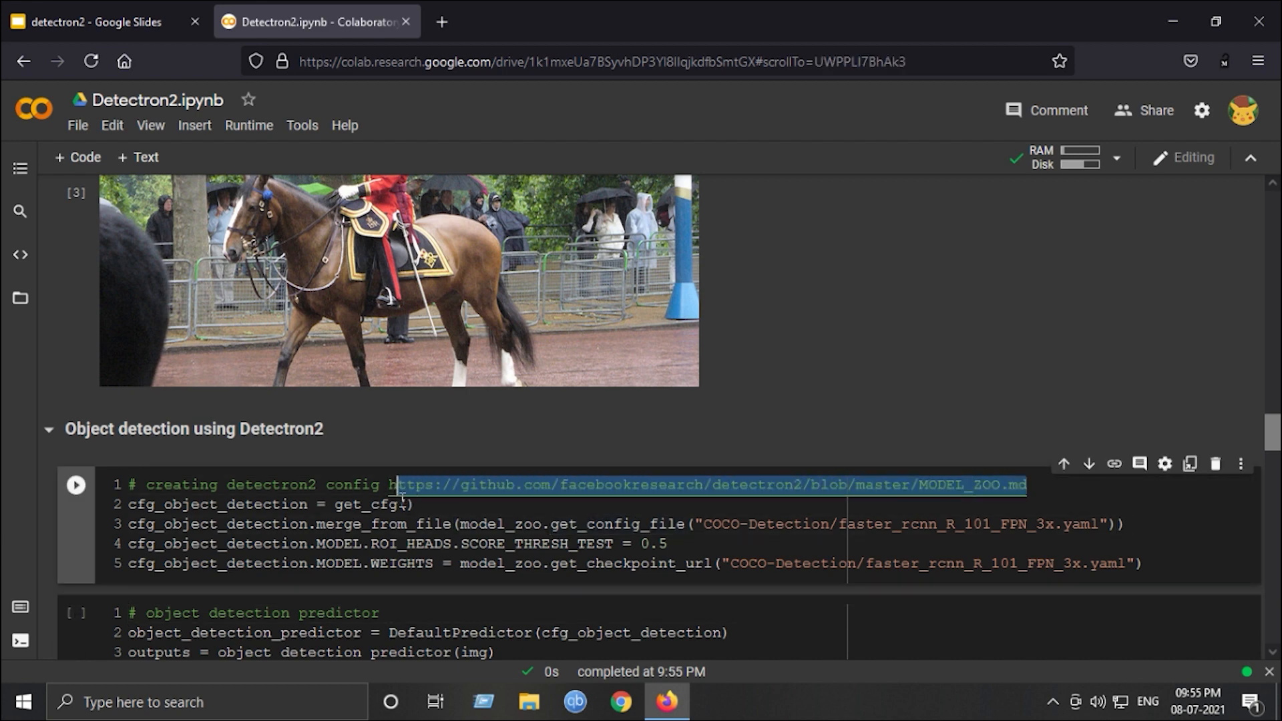
{"action": "key", "text": "ctrl+c"}
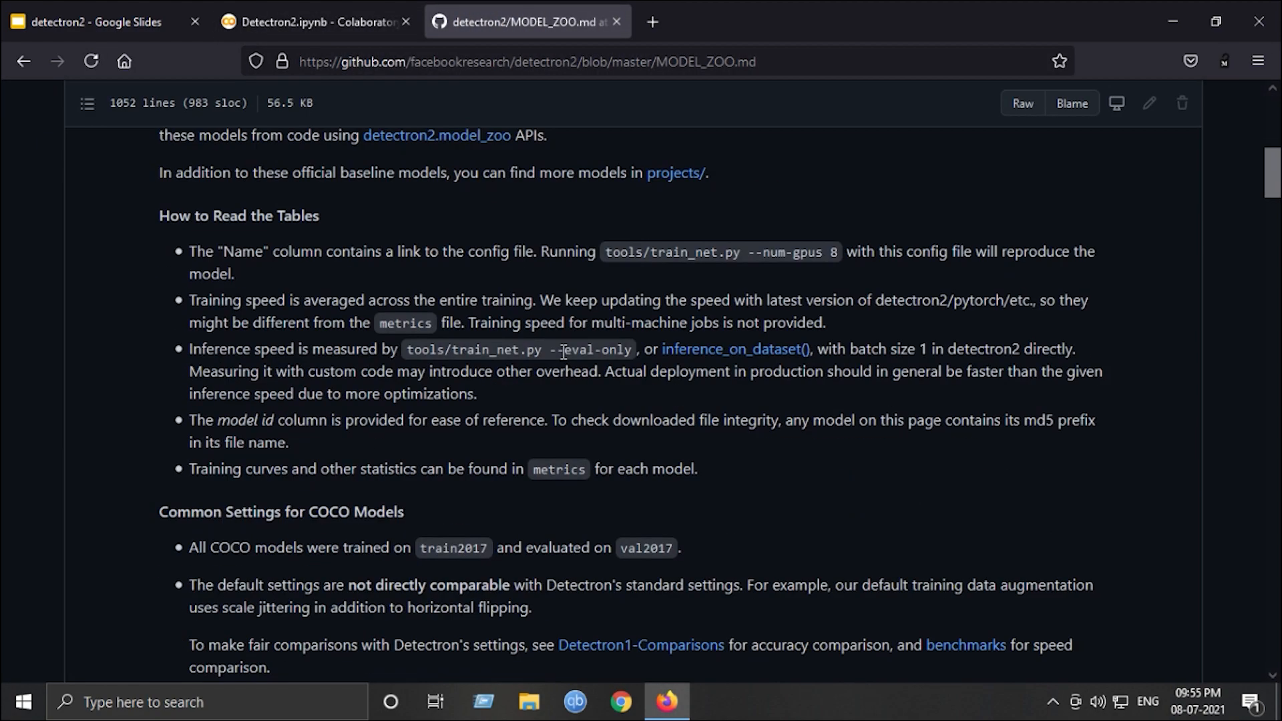
{"action": "scroll", "coordinate": [553, 339], "scroll_direction": "down", "scroll_amount": 5}
{"action": "scroll", "coordinate": [553, 339], "scroll_direction": "down", "scroll_amount": 3}
{"action": "scroll", "coordinate": [536, 389], "scroll_direction": "down", "scroll_amount": 5}
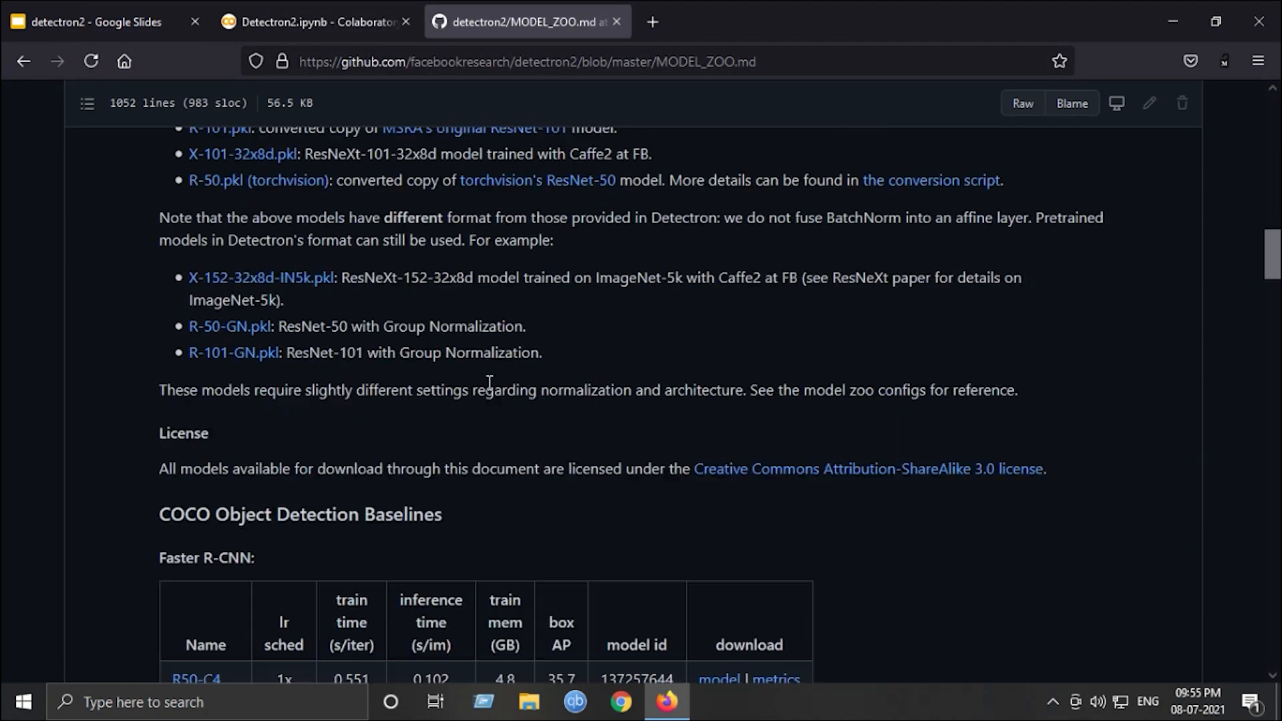
{"action": "scroll", "coordinate": [482, 374], "scroll_direction": "down", "scroll_amount": 5}
{"action": "scroll", "coordinate": [221, 419], "scroll_direction": "down", "scroll_amount": 4}
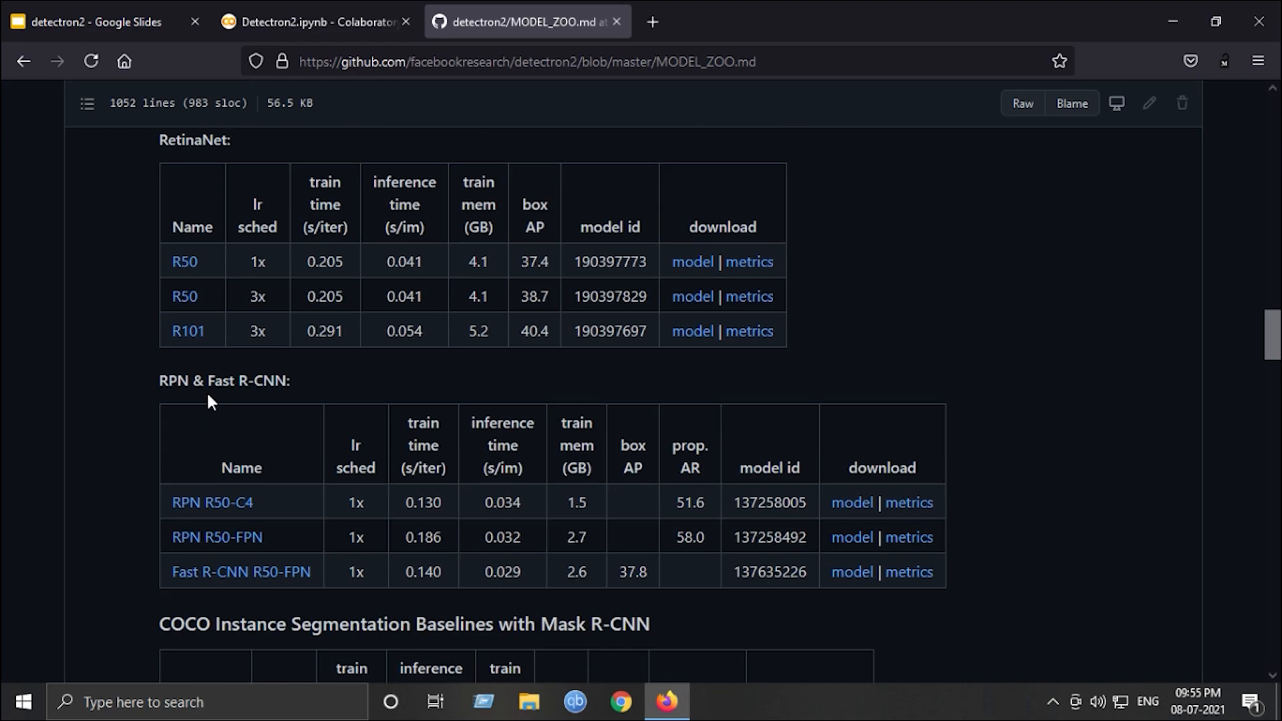
Run the object detection predictor, boxing horse 100% and person 99% on the photo.
{"action": "left_click", "coordinate": [311, 20]}
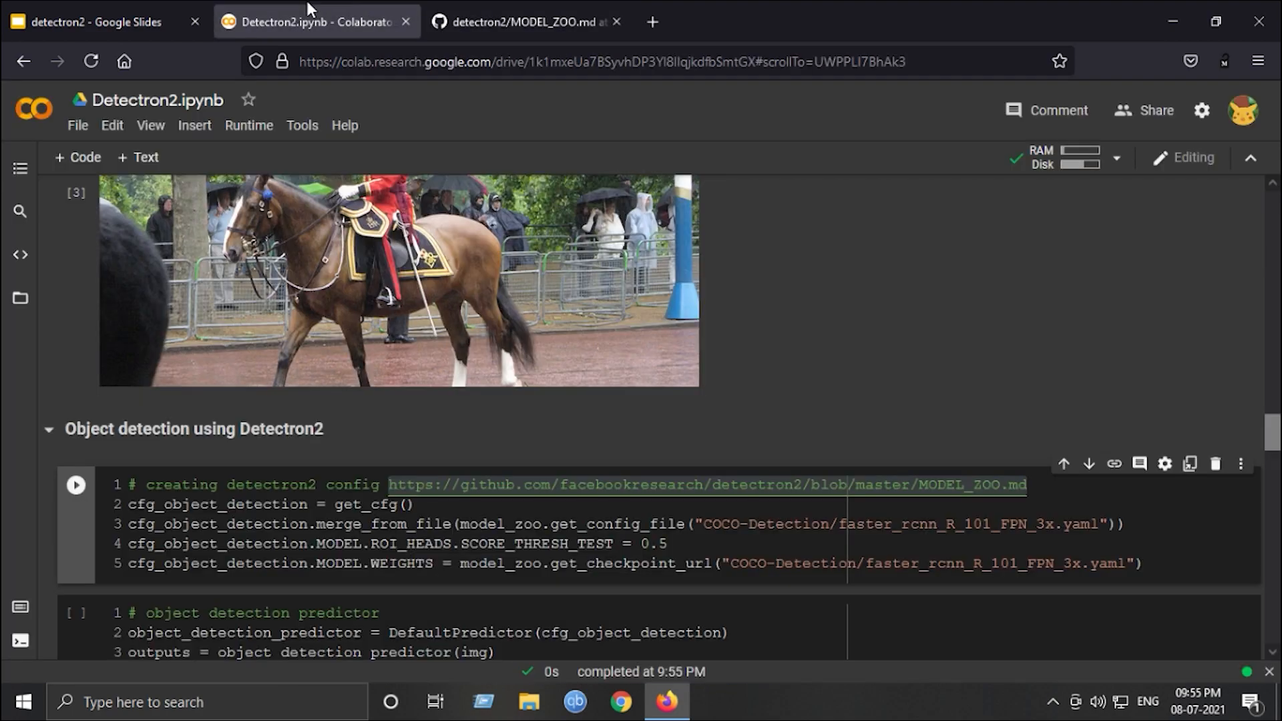
{"action": "scroll", "coordinate": [802, 561], "scroll_direction": "down", "scroll_amount": 3}
{"action": "scroll", "coordinate": [803, 561], "scroll_direction": "down", "scroll_amount": 2}
{"action": "scroll", "coordinate": [802, 560], "scroll_direction": "up", "scroll_amount": 1}
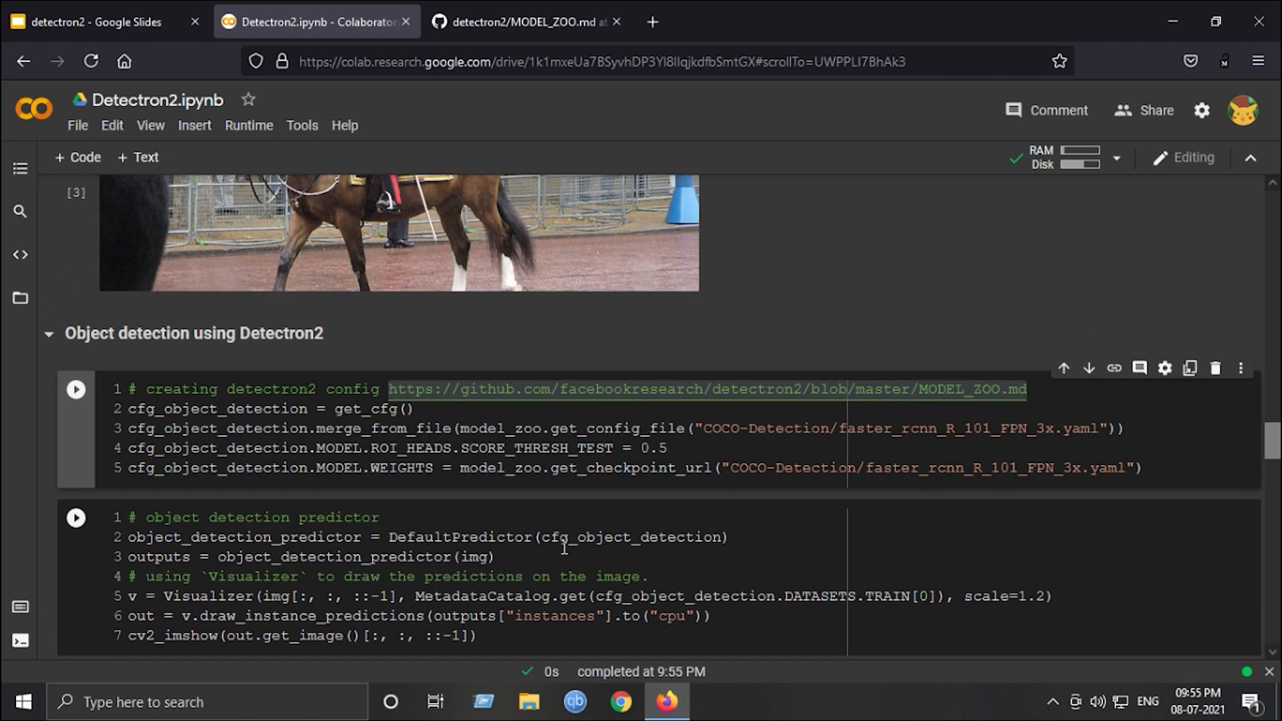
{"action": "left_click", "coordinate": [701, 538]}
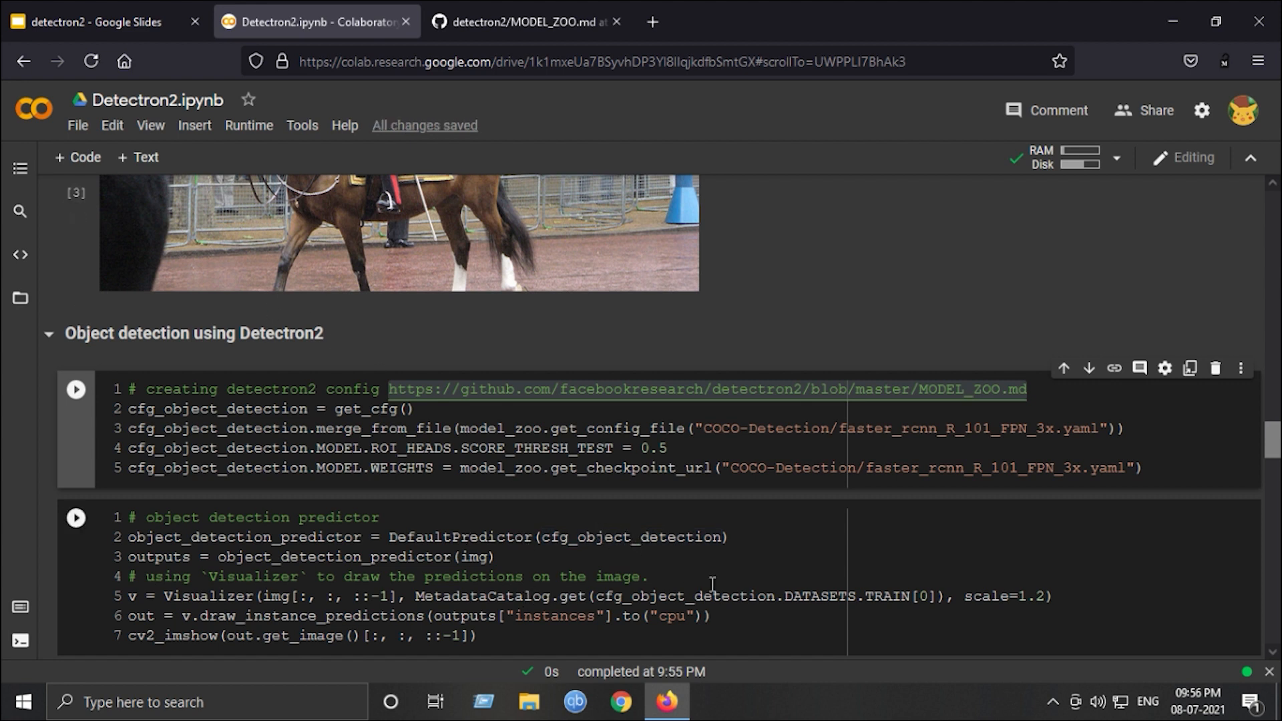
{"action": "left_click", "coordinate": [838, 581]}
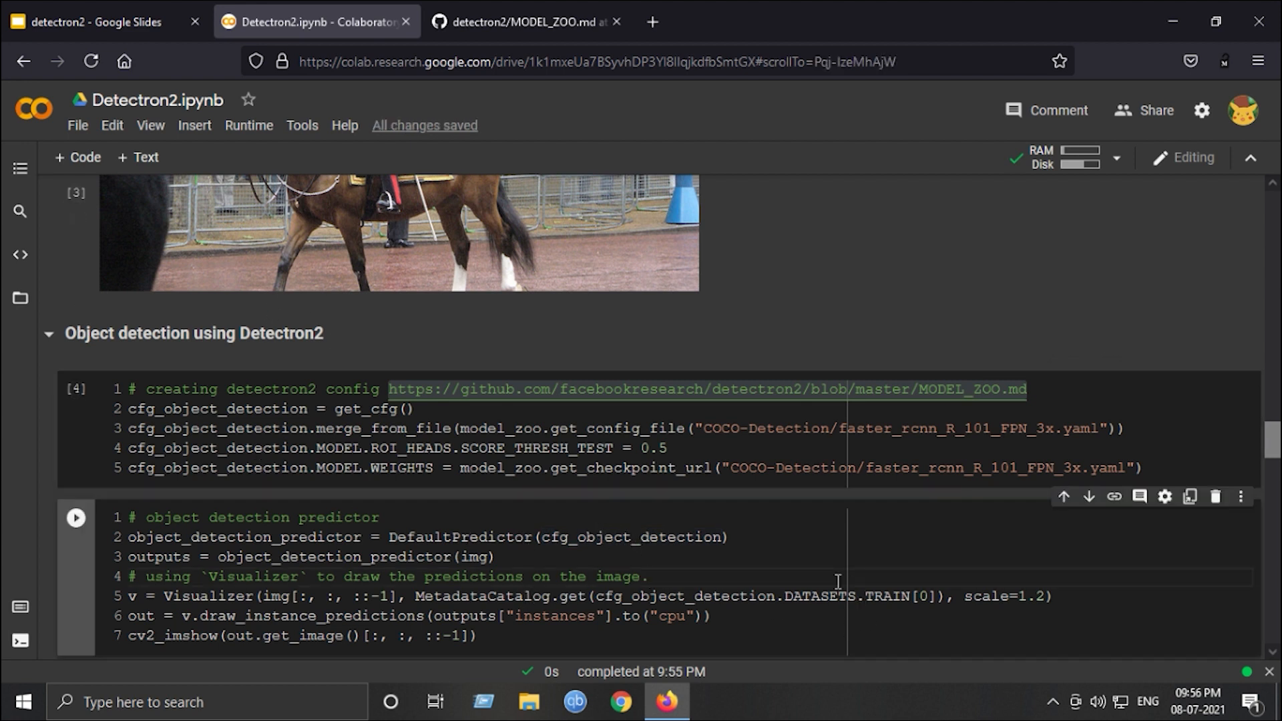
{"action": "key", "text": "shift+Return"}
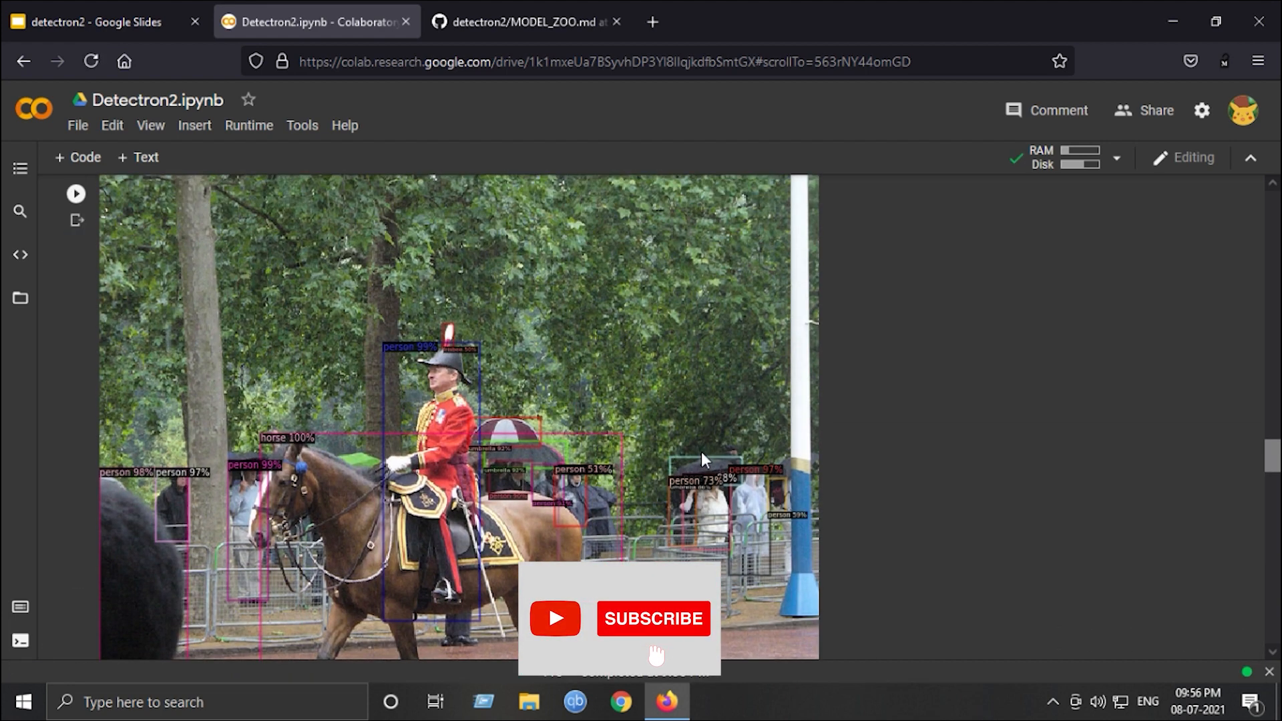
{"action": "scroll", "coordinate": [432, 379], "scroll_direction": "down", "scroll_amount": 1}
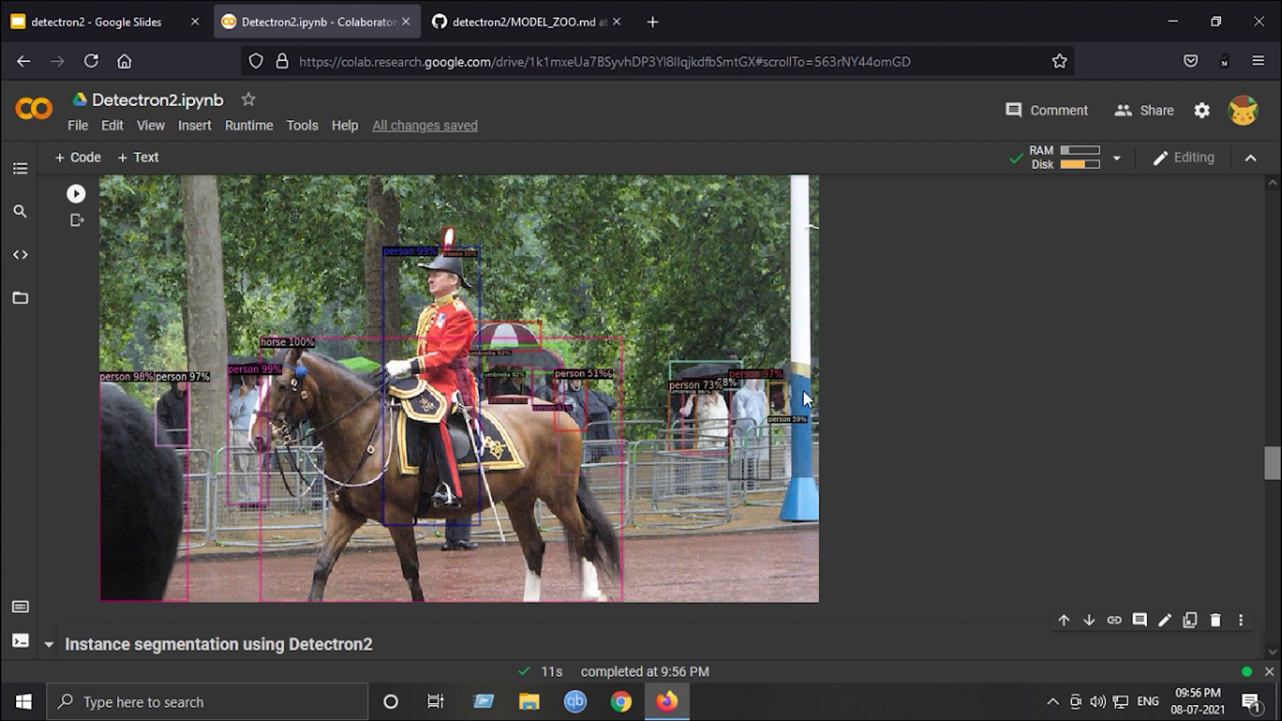
{"action": "scroll", "coordinate": [803, 390], "scroll_direction": "down", "scroll_amount": 3}
{"action": "scroll", "coordinate": [803, 391], "scroll_direction": "down", "scroll_amount": 2}
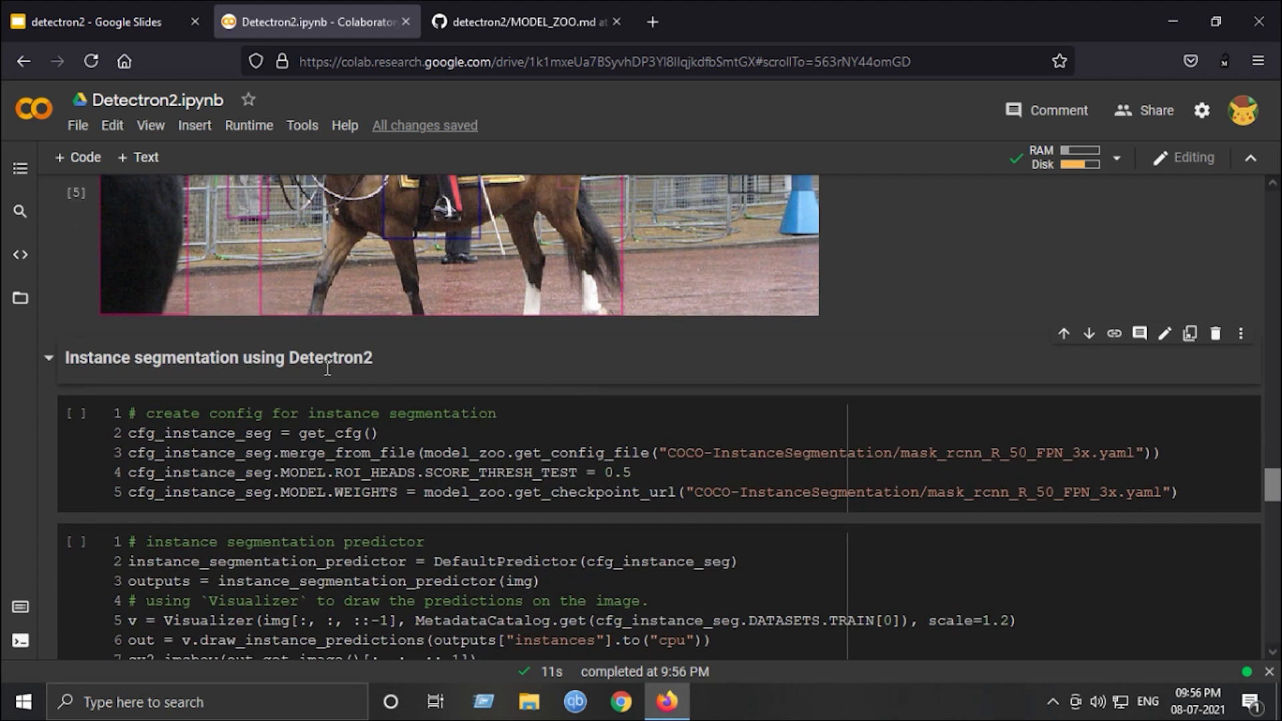
Run the Mask R-CNN instance segmentation config and predictor, showing coloured masks on the photo.
{"action": "mouse_move", "coordinate": [674, 460]}
{"action": "left_click_drag", "start_coordinate": [669, 452], "coordinate": [1115, 452]}
{"action": "left_click", "coordinate": [867, 479]}
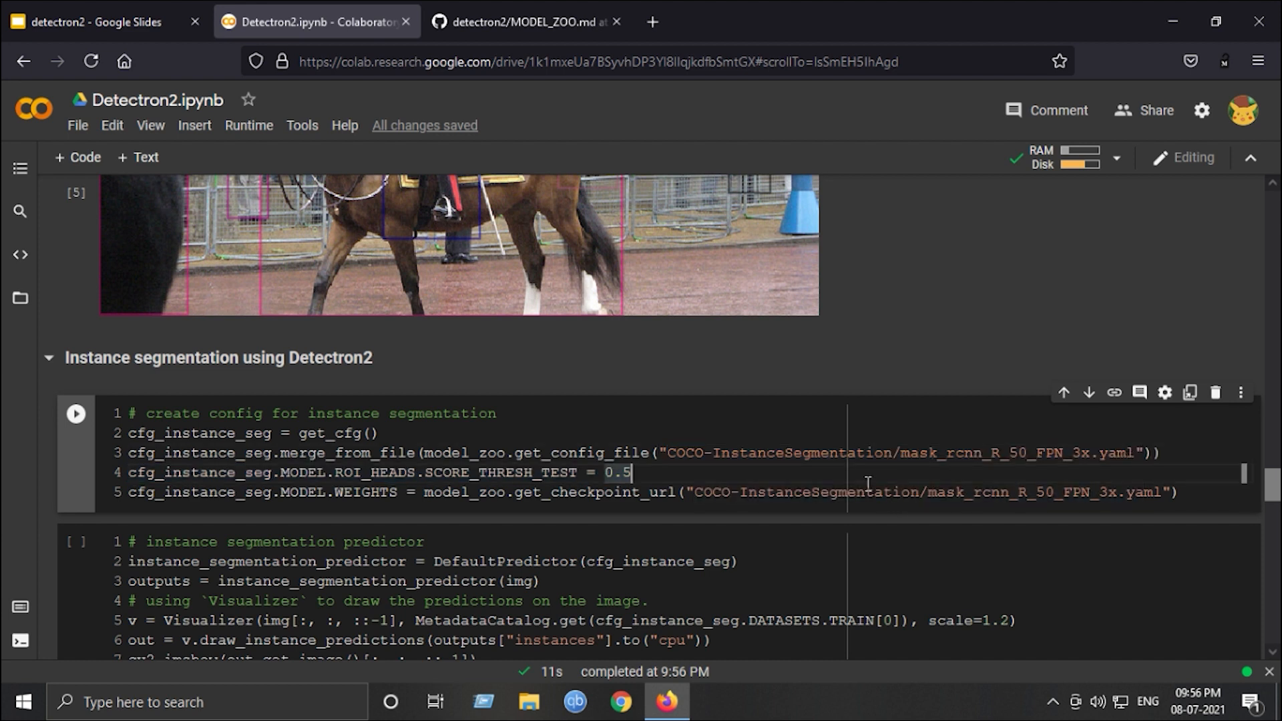
{"action": "key", "text": "shift+Return"}
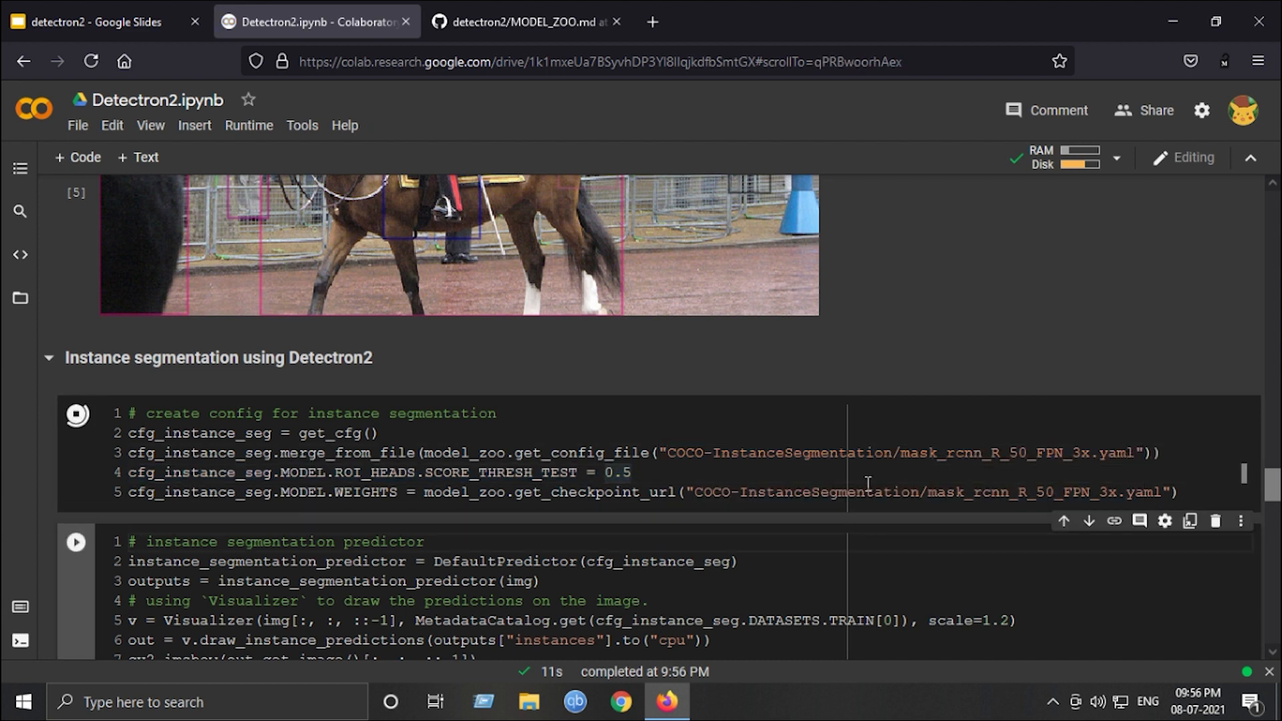
{"action": "key", "text": "shift+Return"}
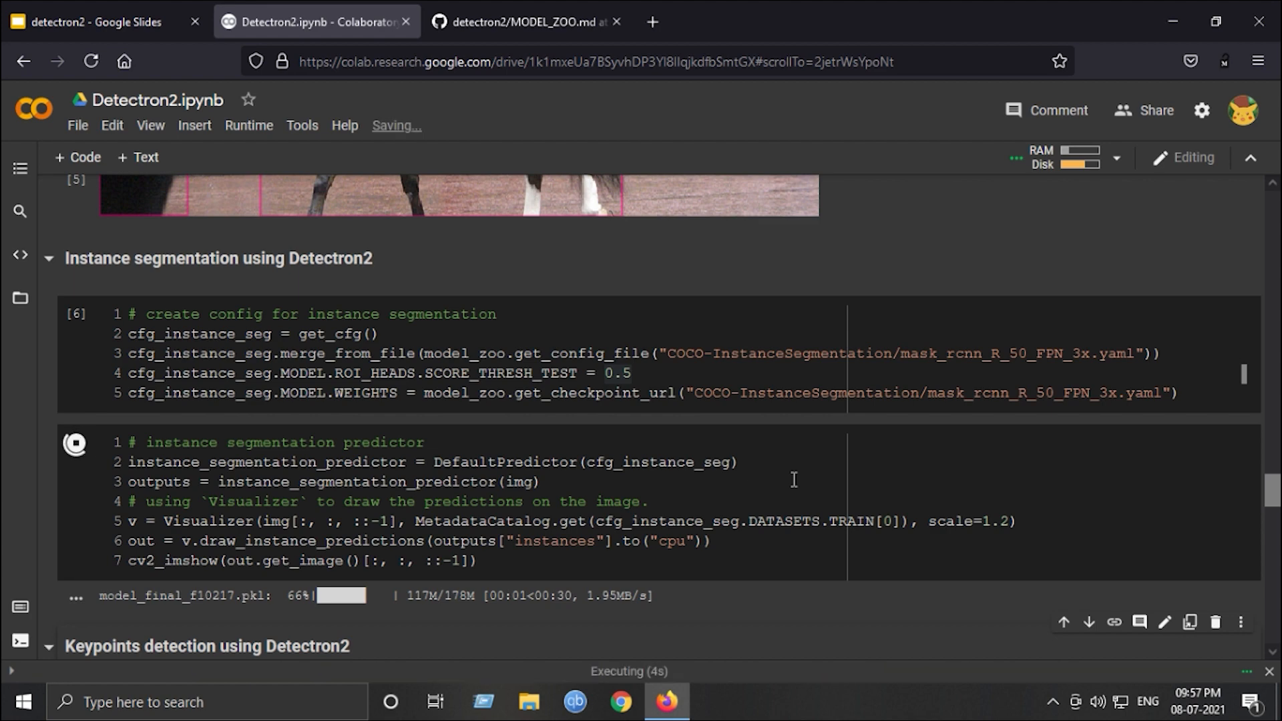
{"action": "scroll", "coordinate": [791, 469], "scroll_direction": "up", "scroll_amount": 1}
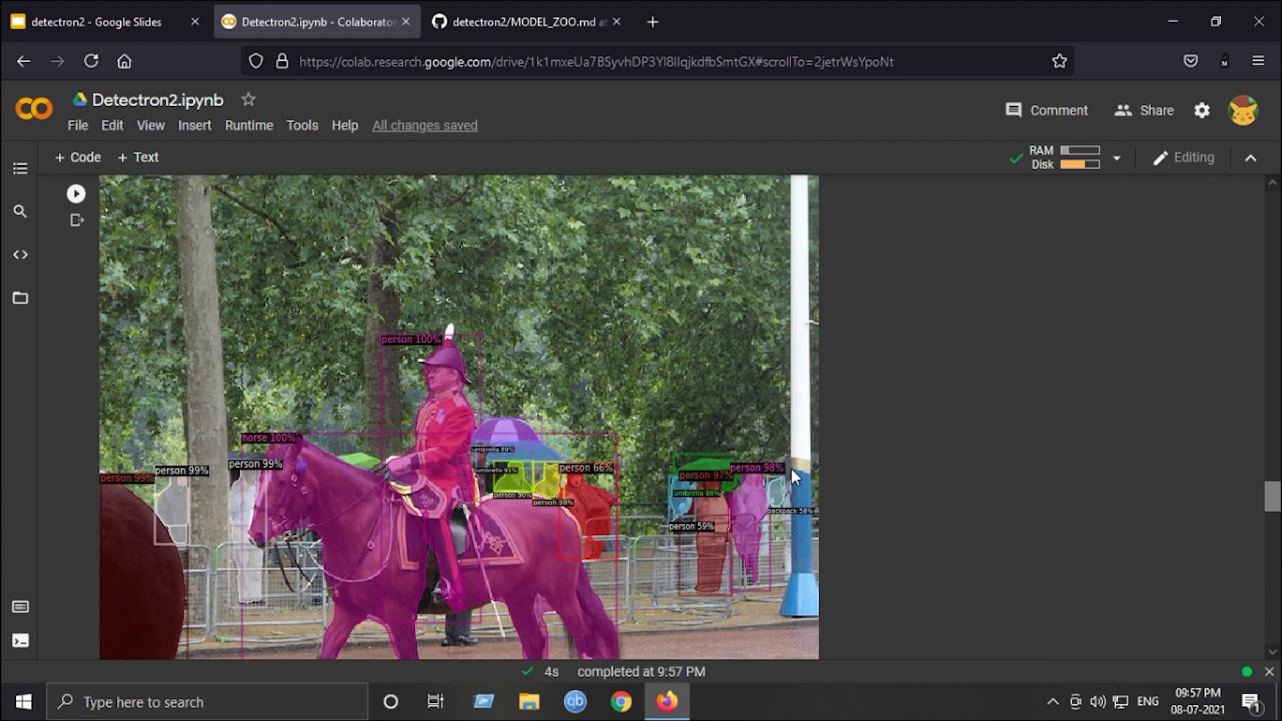
{"action": "scroll", "coordinate": [569, 456], "scroll_direction": "down", "scroll_amount": 1}
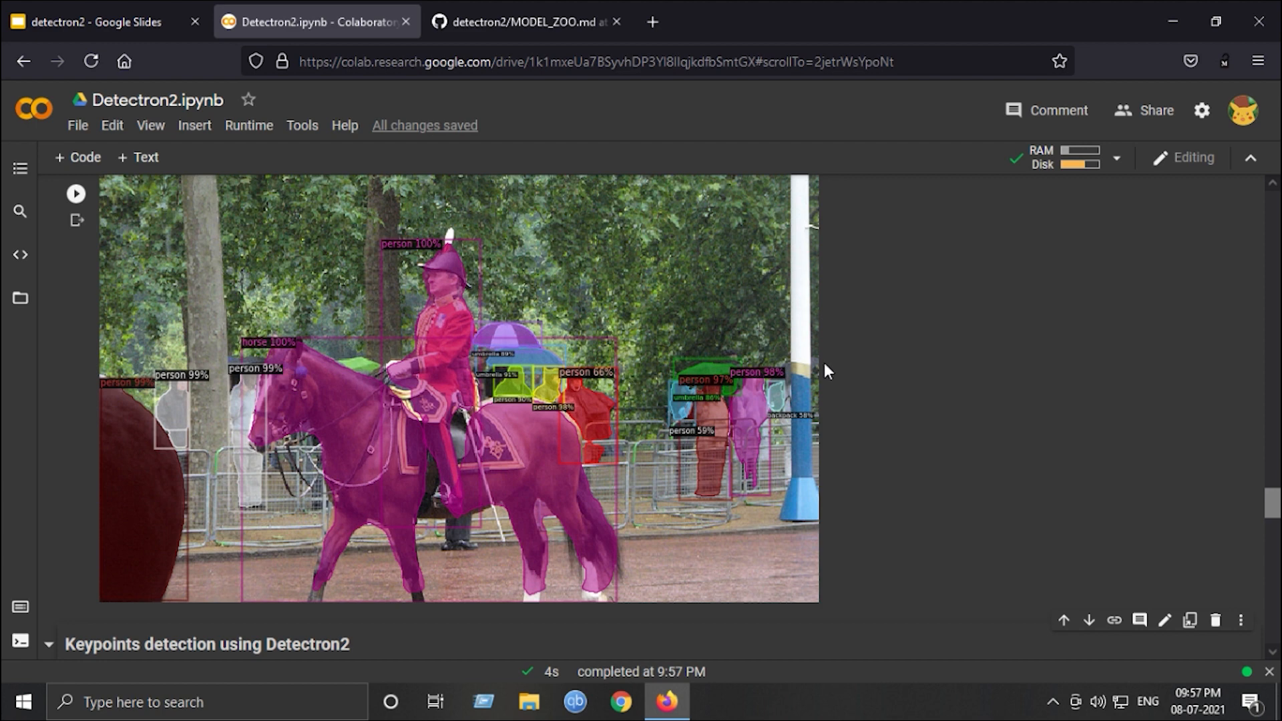
{"action": "scroll", "coordinate": [635, 379], "scroll_direction": "down", "scroll_amount": 3}
{"action": "scroll", "coordinate": [634, 379], "scroll_direction": "down", "scroll_amount": 2}
{"action": "scroll", "coordinate": [803, 443], "scroll_direction": "down", "scroll_amount": 2}
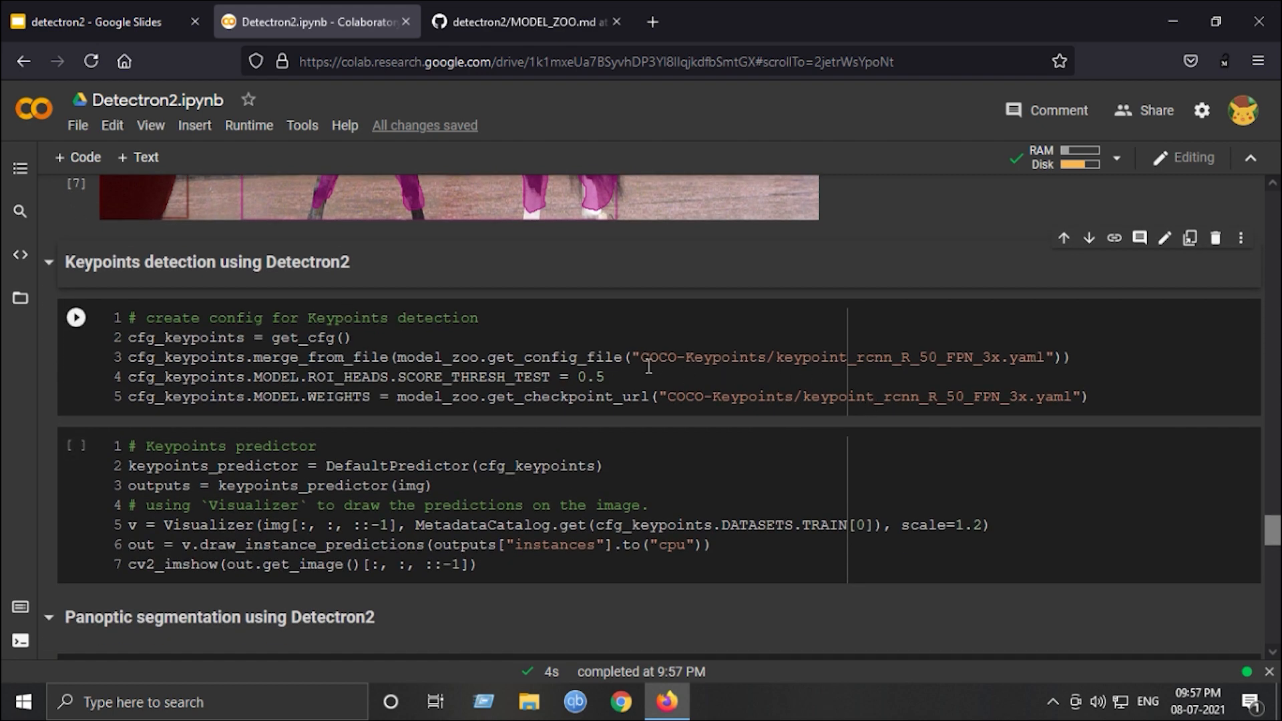
Run the keypoints detection config and predictor, drawing pose skeletons on the people.
{"action": "left_click_drag", "start_coordinate": [644, 359], "coordinate": [1041, 361]}
{"action": "left_click", "coordinate": [698, 397]}
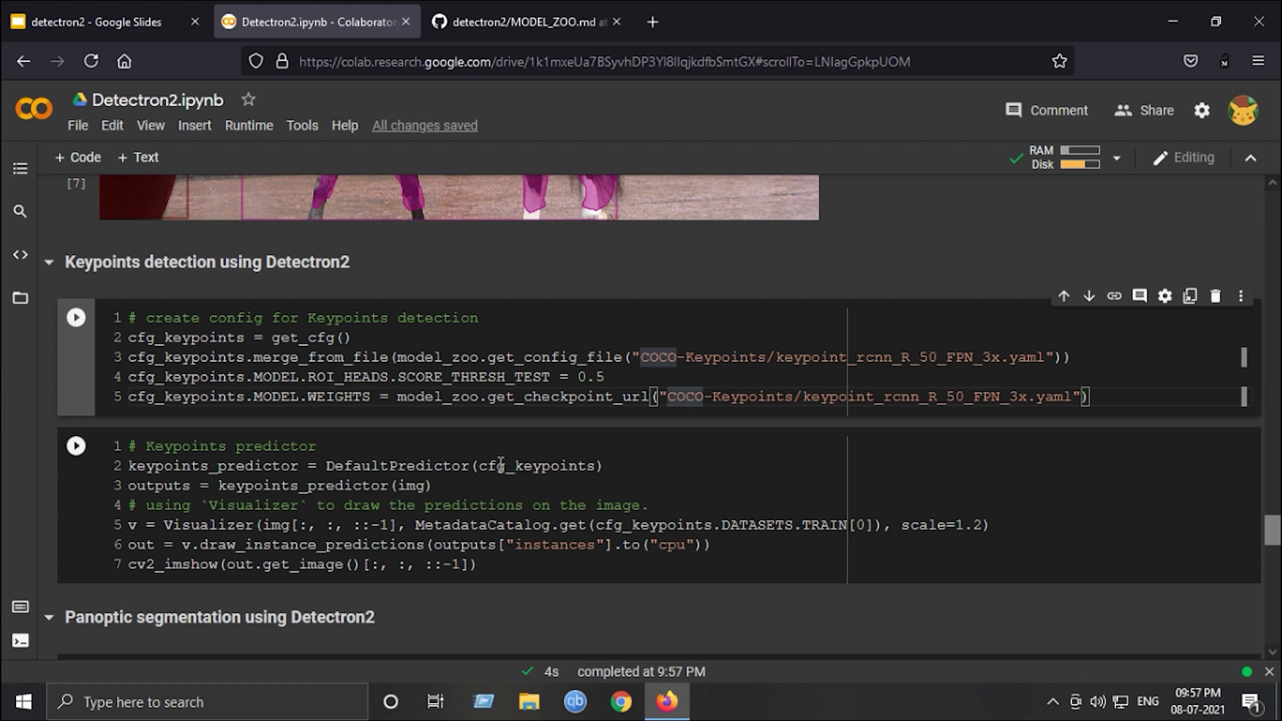
{"action": "left_click", "coordinate": [644, 358]}
{"action": "key", "text": "shift+Return"}
{"action": "key", "text": "shift+Return"}
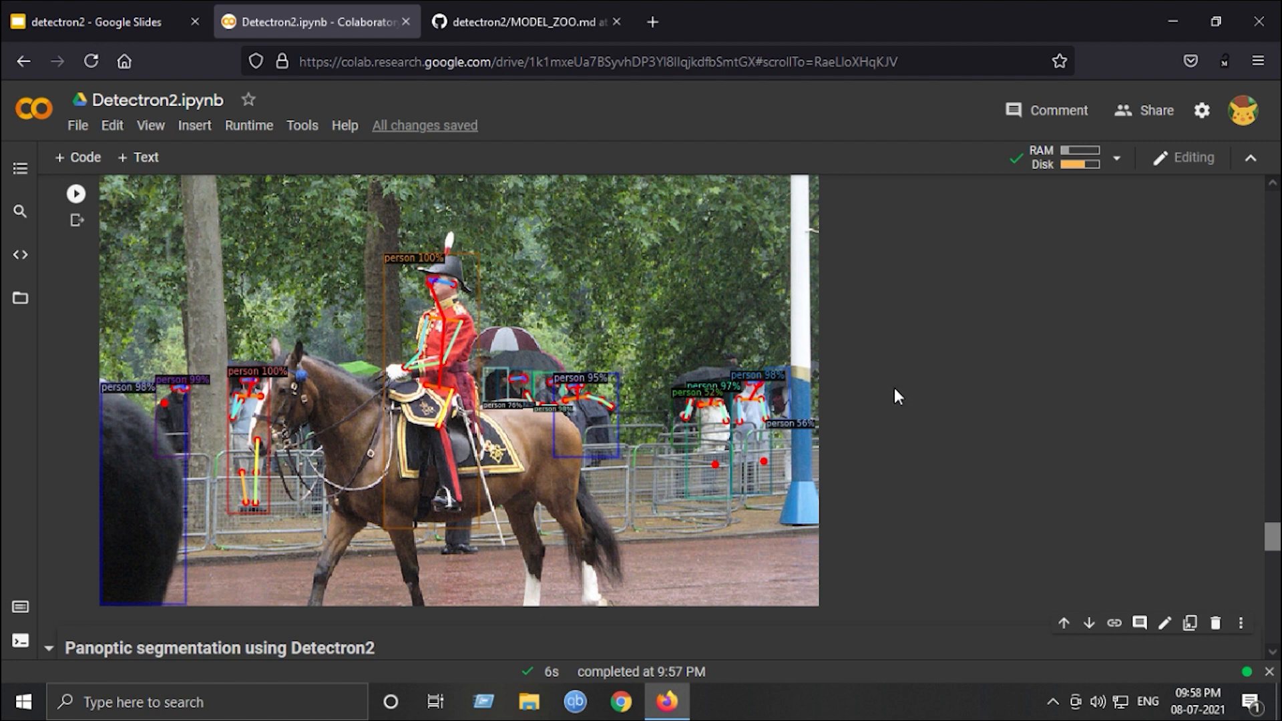
{"action": "scroll", "coordinate": [895, 388], "scroll_direction": "up", "scroll_amount": 1}
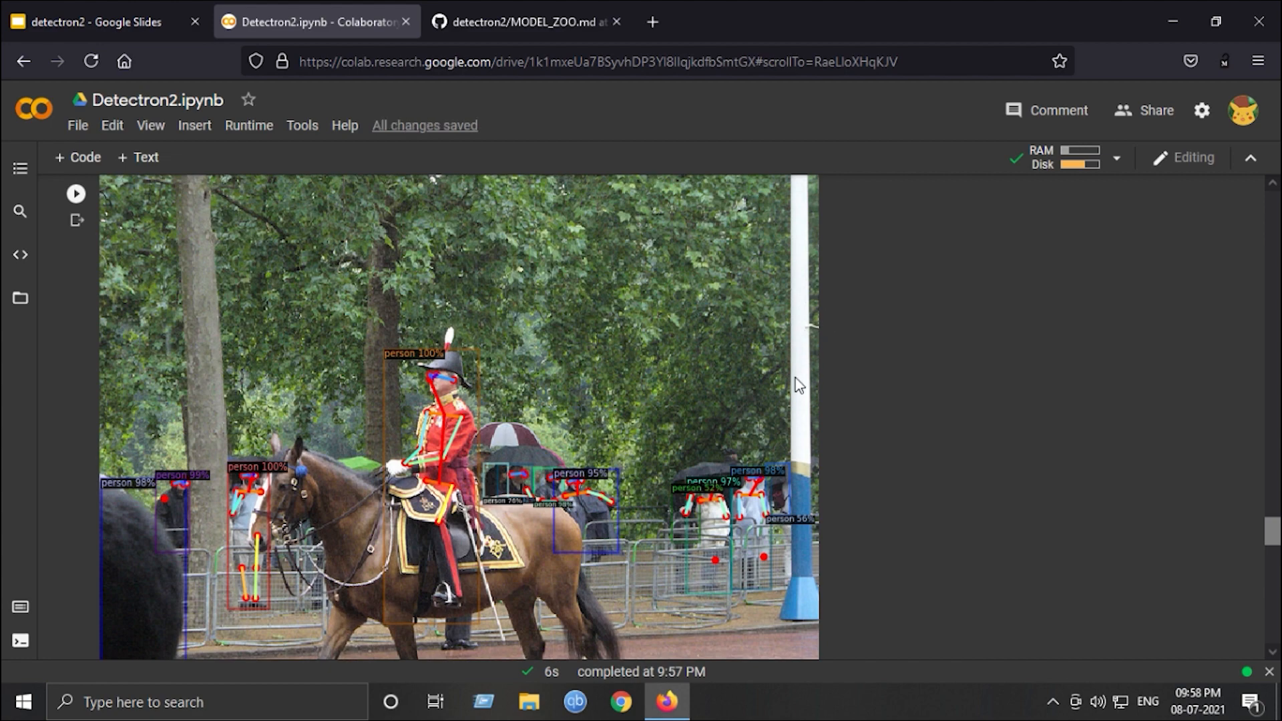
{"action": "scroll", "coordinate": [866, 360], "scroll_direction": "down", "scroll_amount": 8}
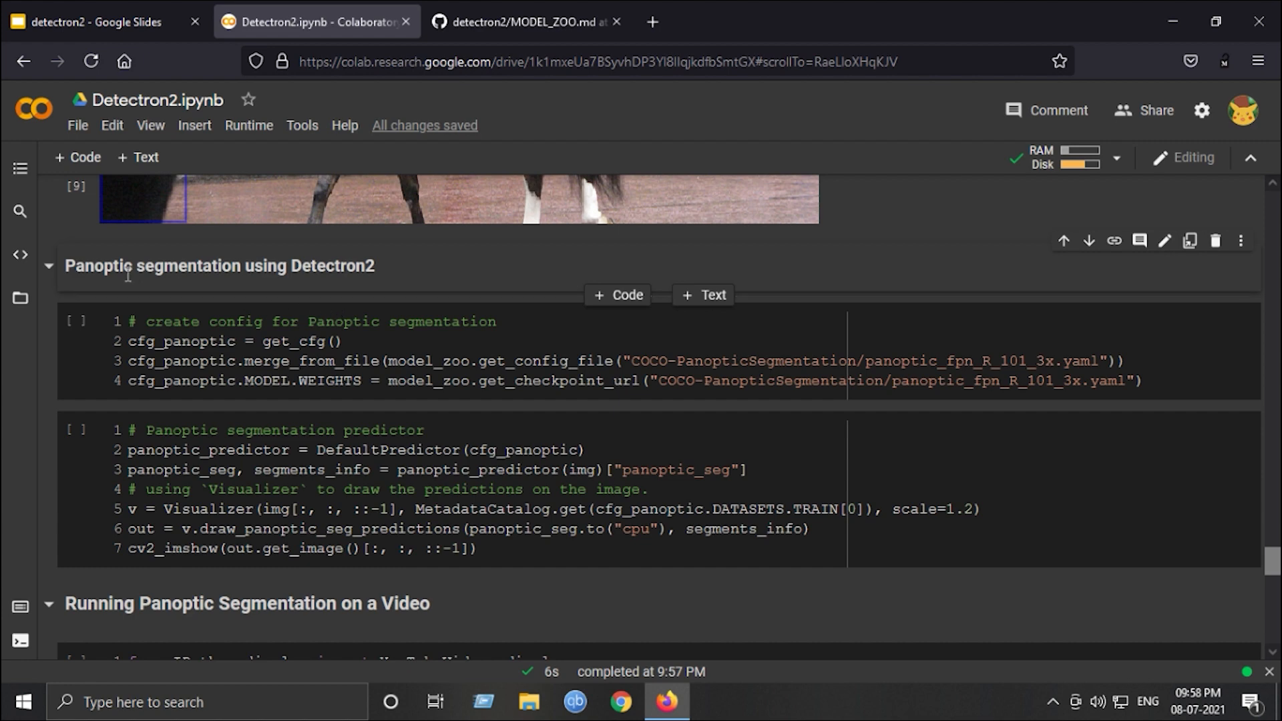
{"action": "scroll", "coordinate": [332, 301], "scroll_direction": "up", "scroll_amount": 1}
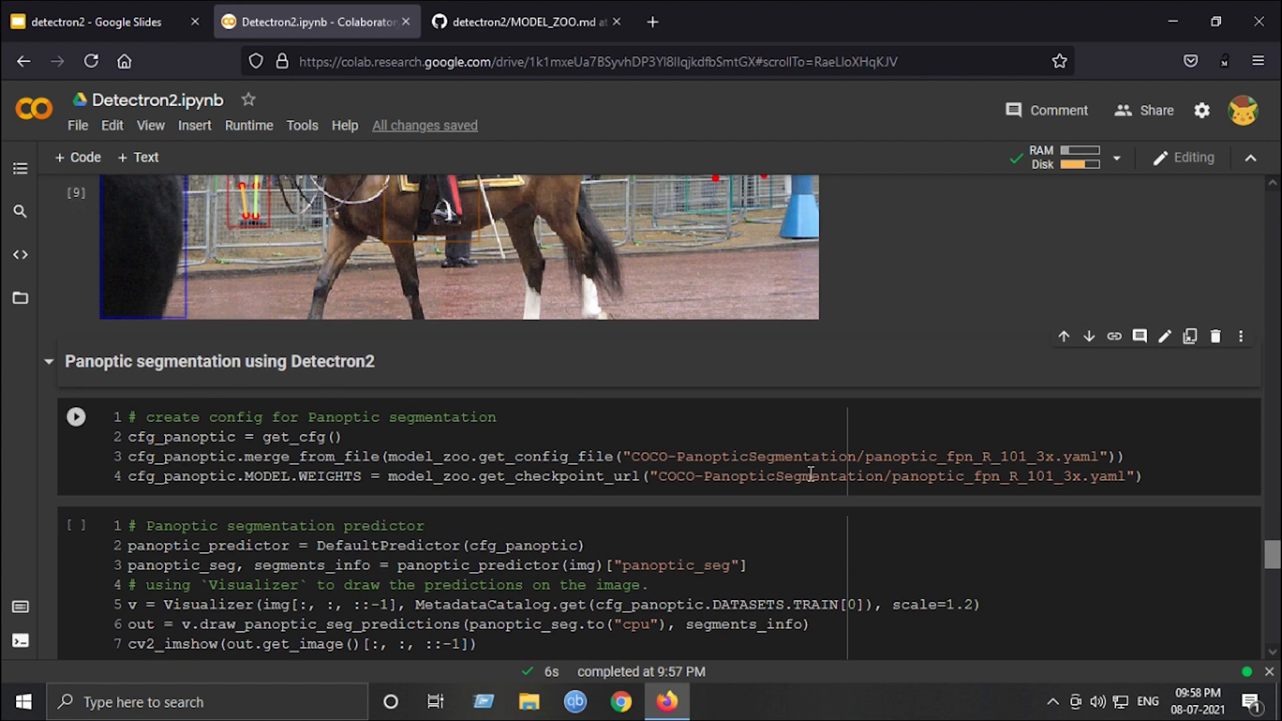
Run the panoptic segmentation config and predictor, labelling tree, fence, dirt, horse and persons.
{"action": "left_click", "coordinate": [972, 452]}
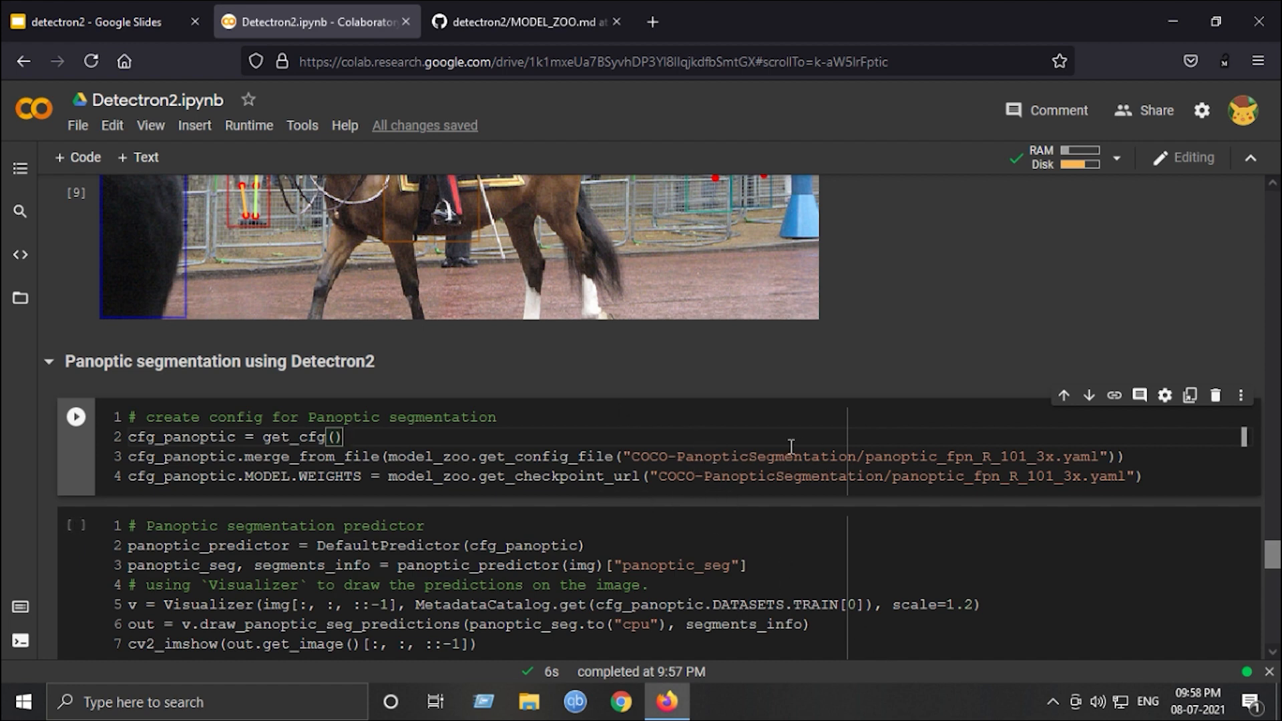
{"action": "key", "text": "shift+Return"}
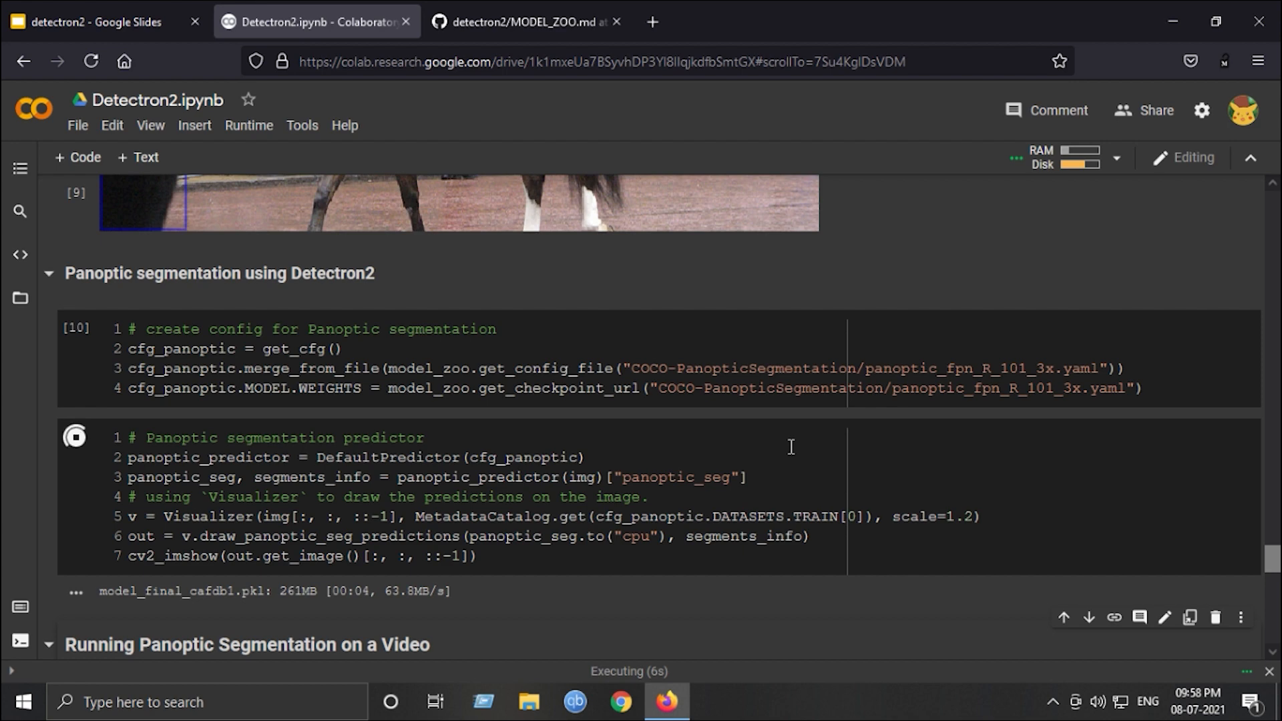
{"action": "mouse_move", "coordinate": [459, 386]}
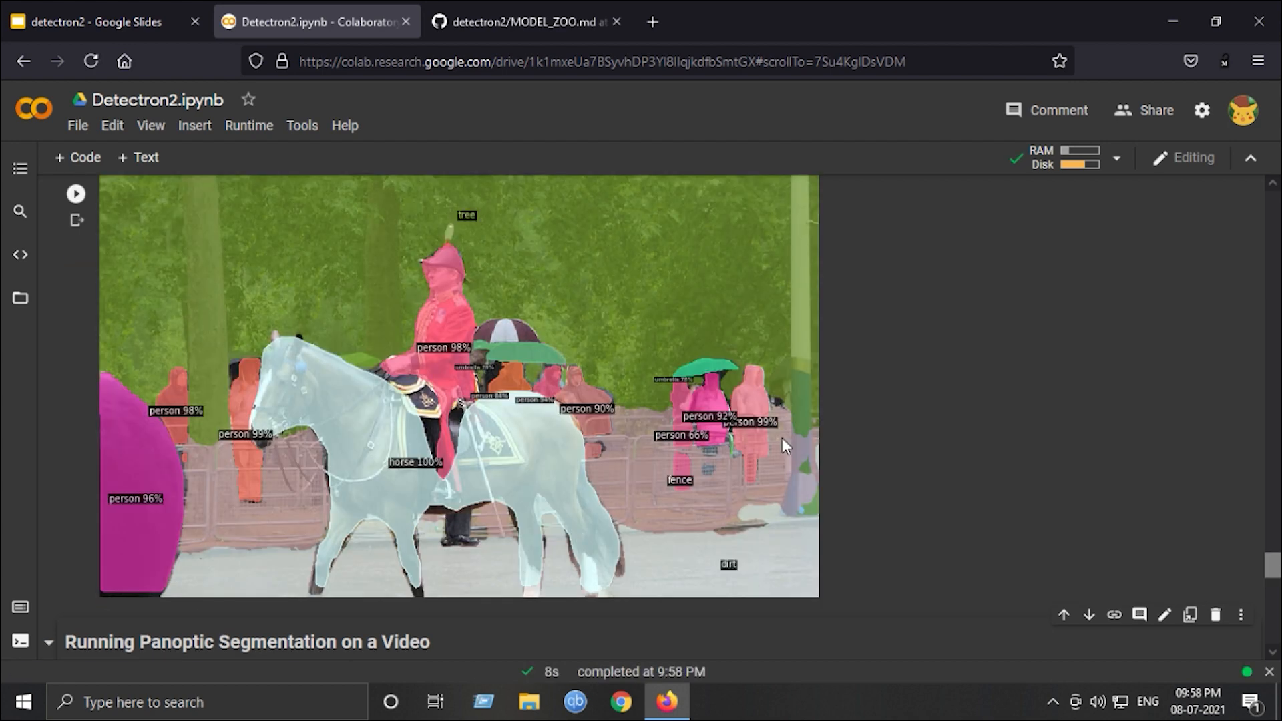
{"action": "left_click_drag", "start_coordinate": [1273, 566], "coordinate": [1273, 560]}
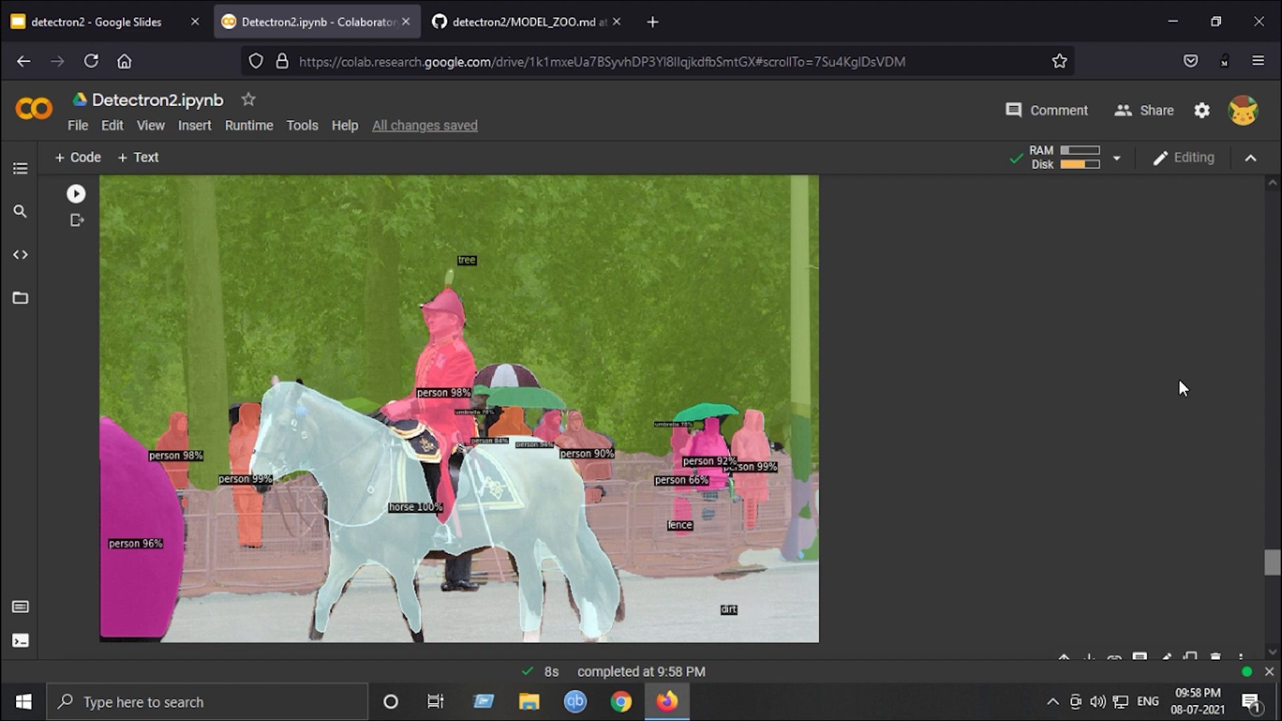
{"action": "scroll", "coordinate": [1037, 376], "scroll_direction": "down", "scroll_amount": 3}
{"action": "scroll", "coordinate": [1036, 376], "scroll_direction": "down", "scroll_amount": 3}
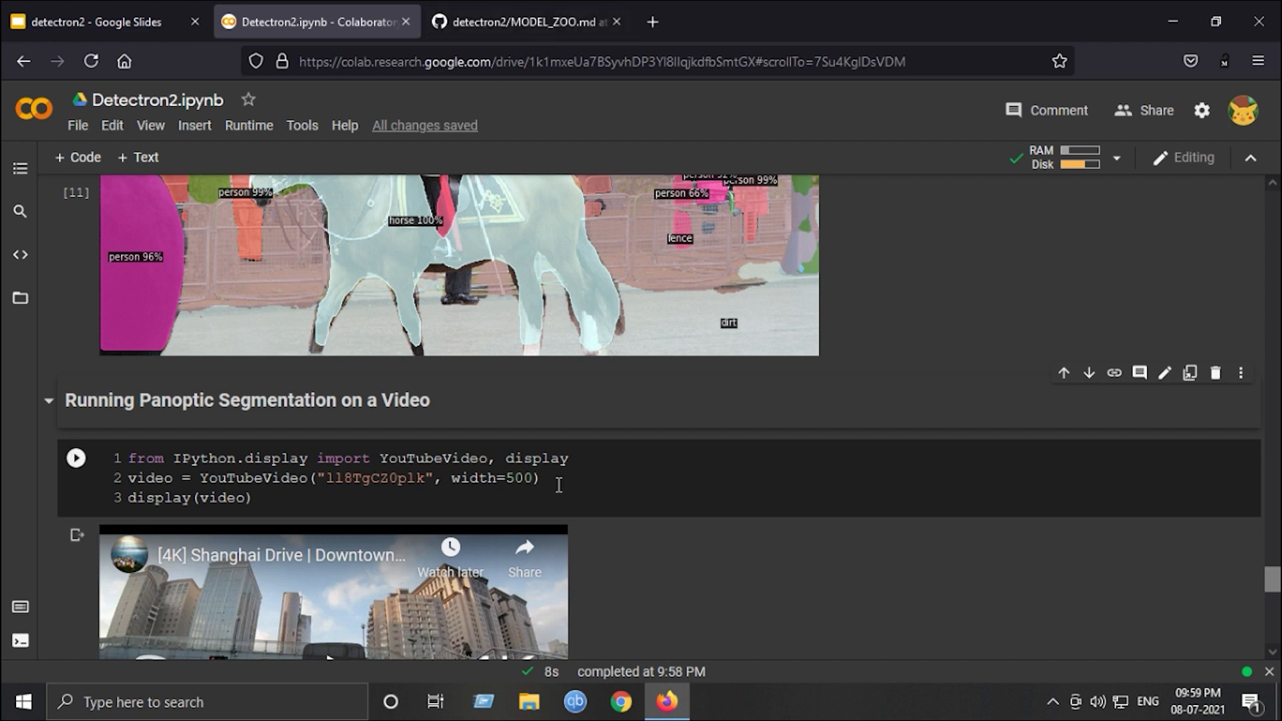
{"action": "scroll", "coordinate": [631, 496], "scroll_direction": "down", "scroll_amount": 1}
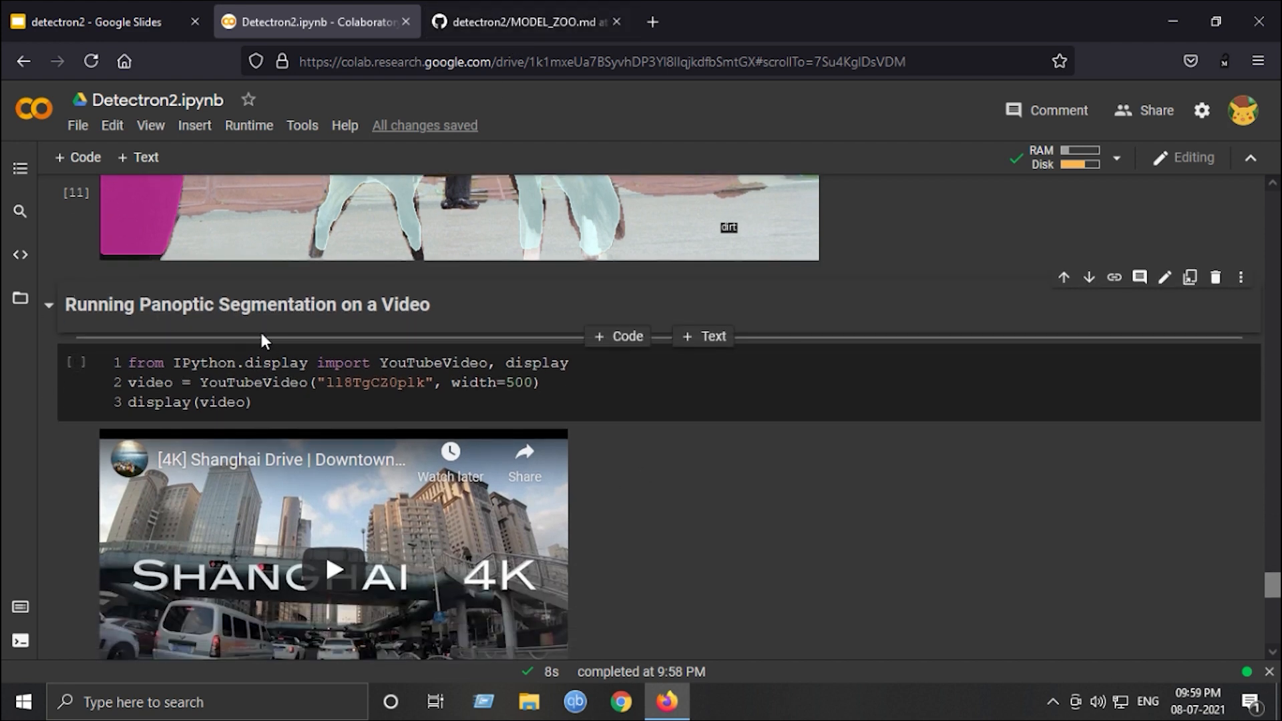
{"action": "scroll", "coordinate": [354, 332], "scroll_direction": "down", "scroll_amount": 3}
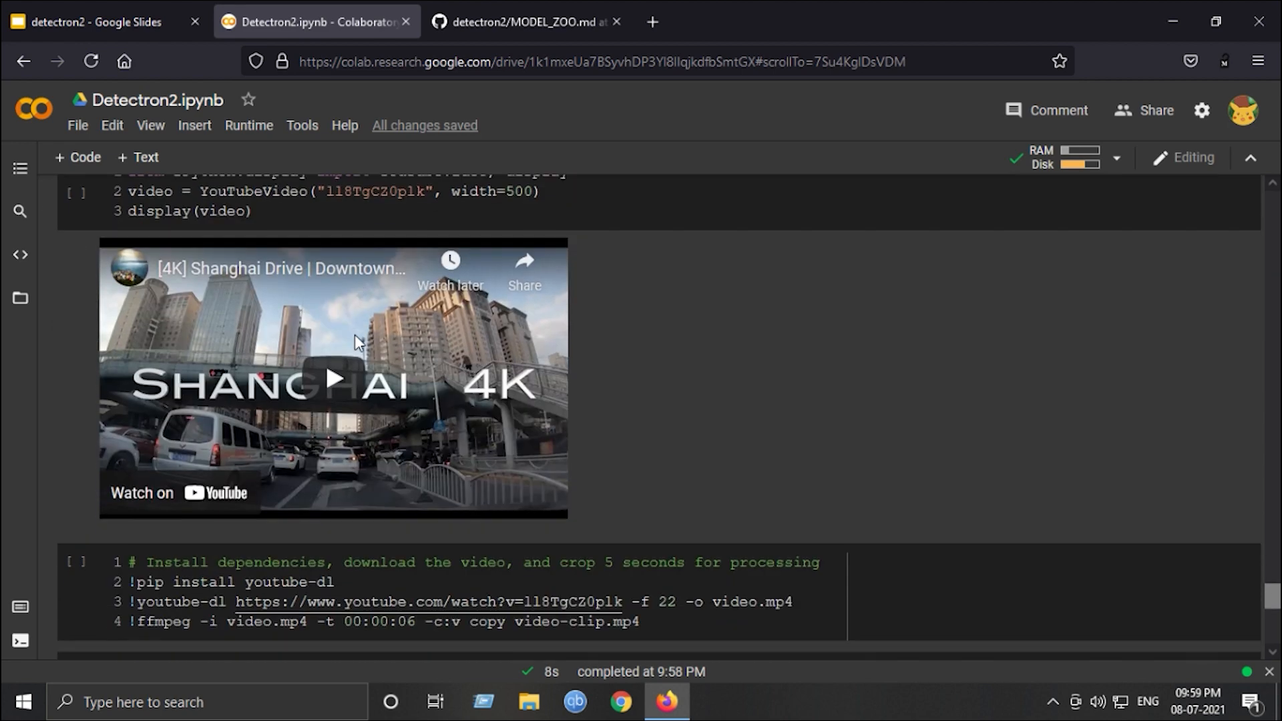
{"action": "scroll", "coordinate": [353, 331], "scroll_direction": "down", "scroll_amount": 3}
{"action": "scroll", "coordinate": [354, 331], "scroll_direction": "down", "scroll_amount": 3}
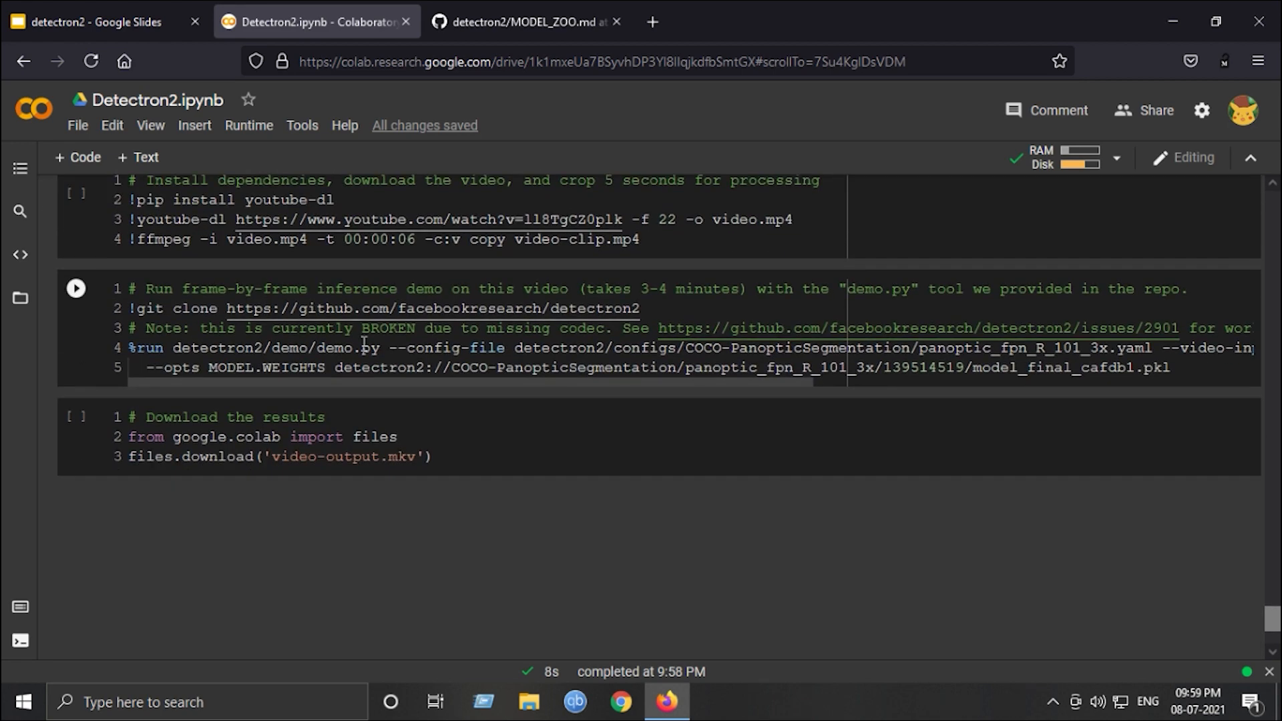
{"action": "scroll", "coordinate": [406, 346], "scroll_direction": "up", "scroll_amount": 5}
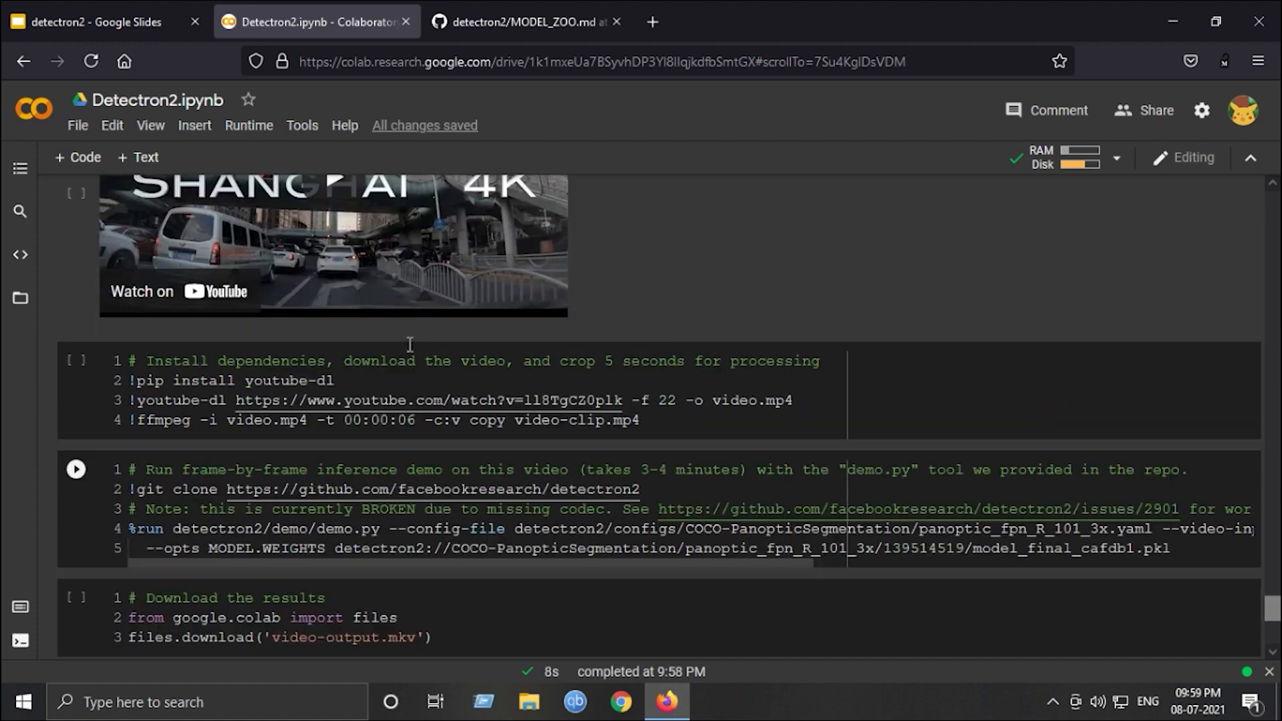
{"action": "scroll", "coordinate": [405, 345], "scroll_direction": "up", "scroll_amount": 3}
{"action": "scroll", "coordinate": [402, 335], "scroll_direction": "down", "scroll_amount": 4}
{"action": "scroll", "coordinate": [400, 336], "scroll_direction": "up", "scroll_amount": 10}
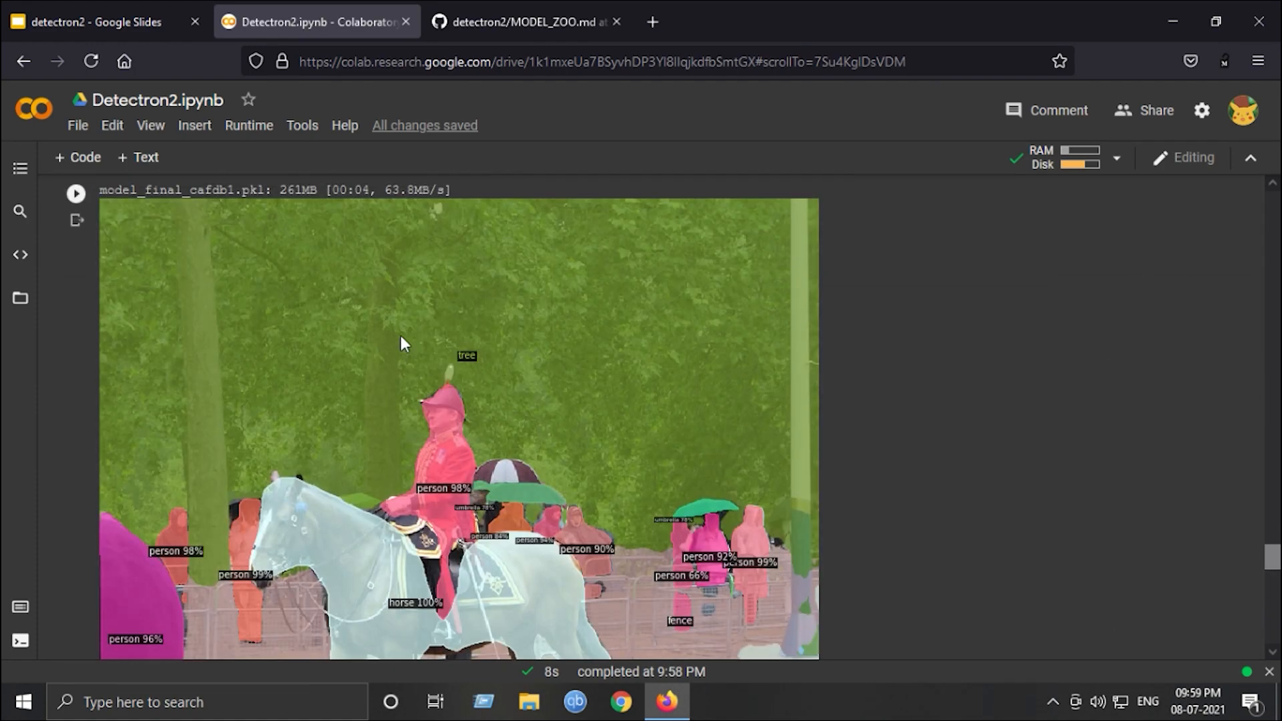